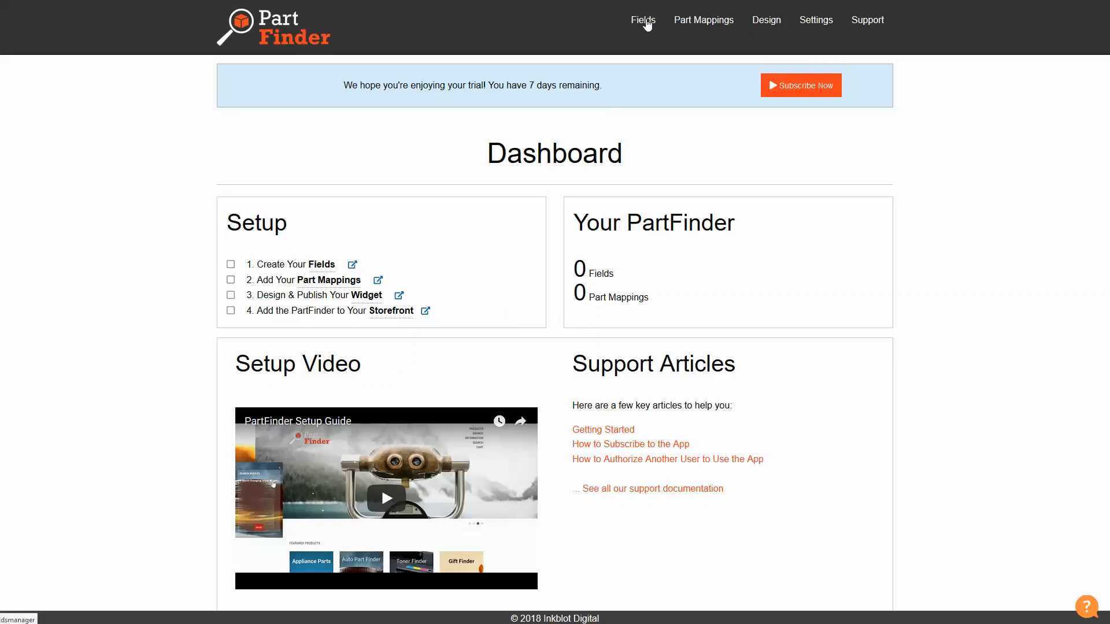
# Create a search field named "Year" in the field manager
pyautogui.click(647, 23)
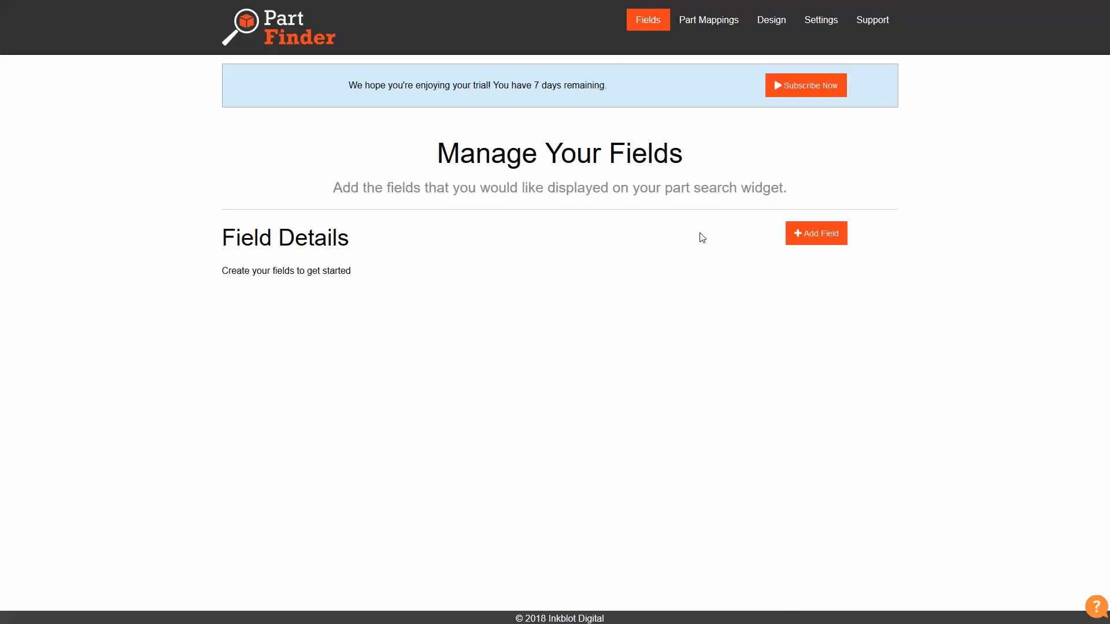
pyautogui.click(827, 238)
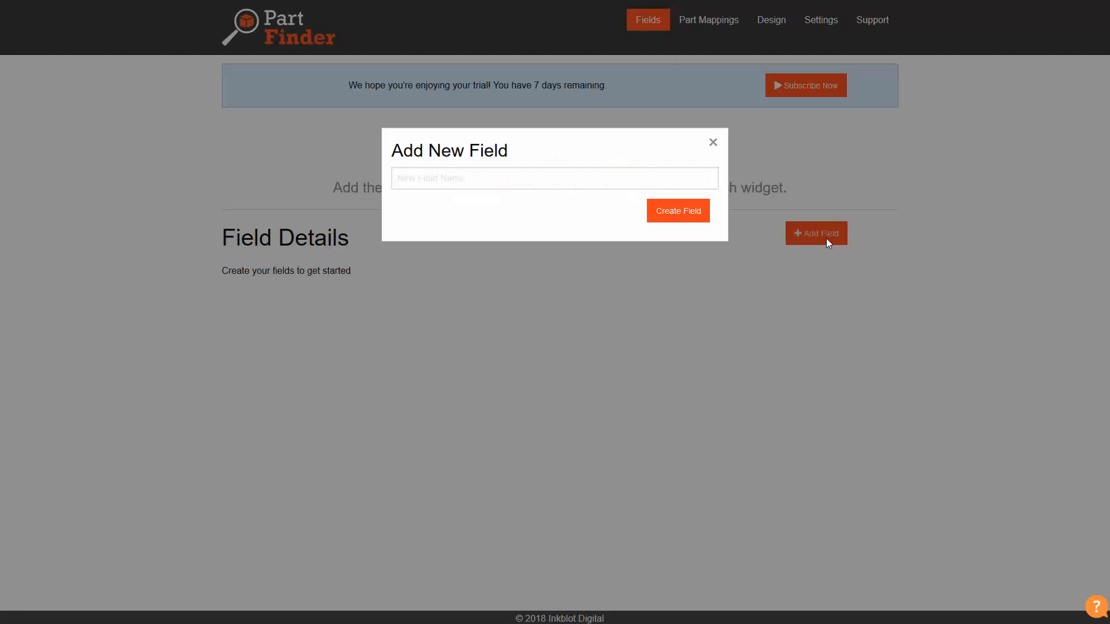
pyautogui.click(601, 181)
pyautogui.write('Year')
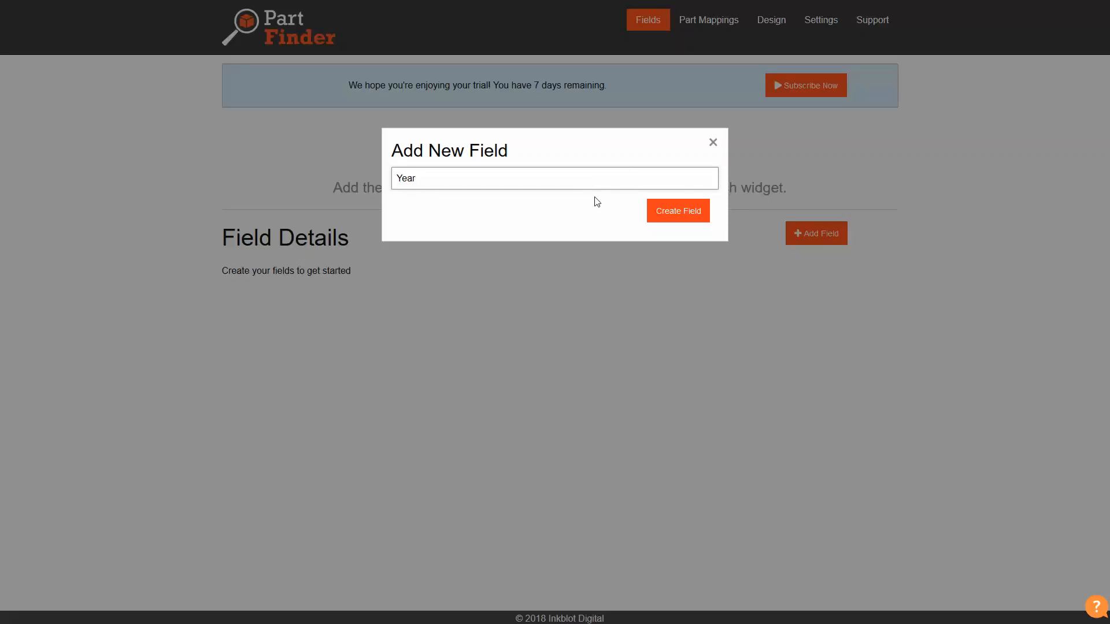
pyautogui.click(671, 218)
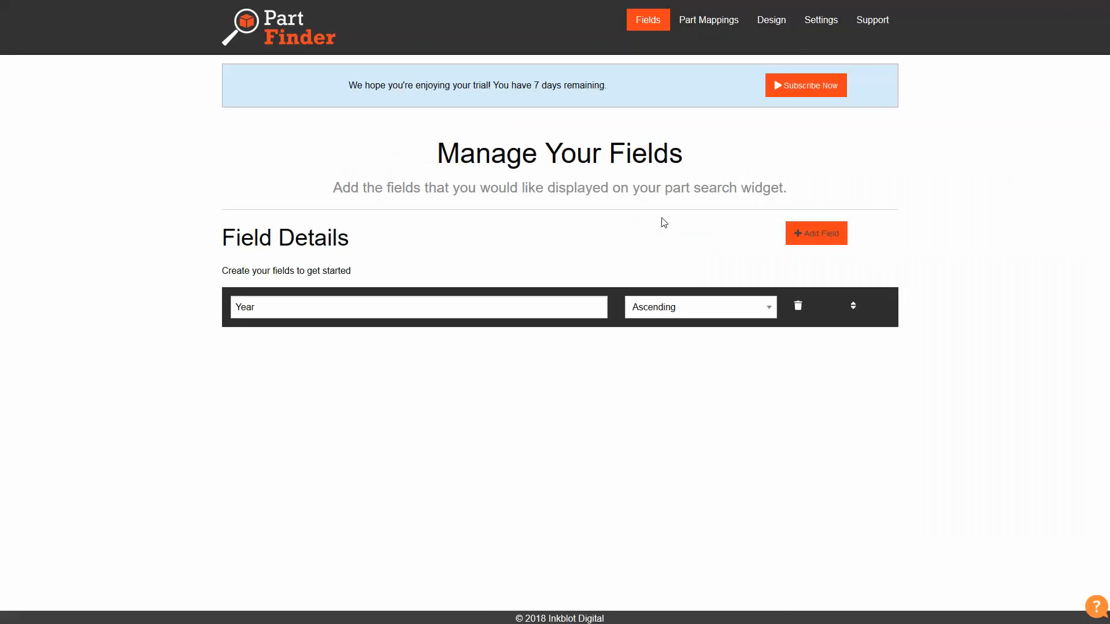
# Create a second search field named "Make"
pyautogui.click(818, 230)
pyautogui.click(516, 179)
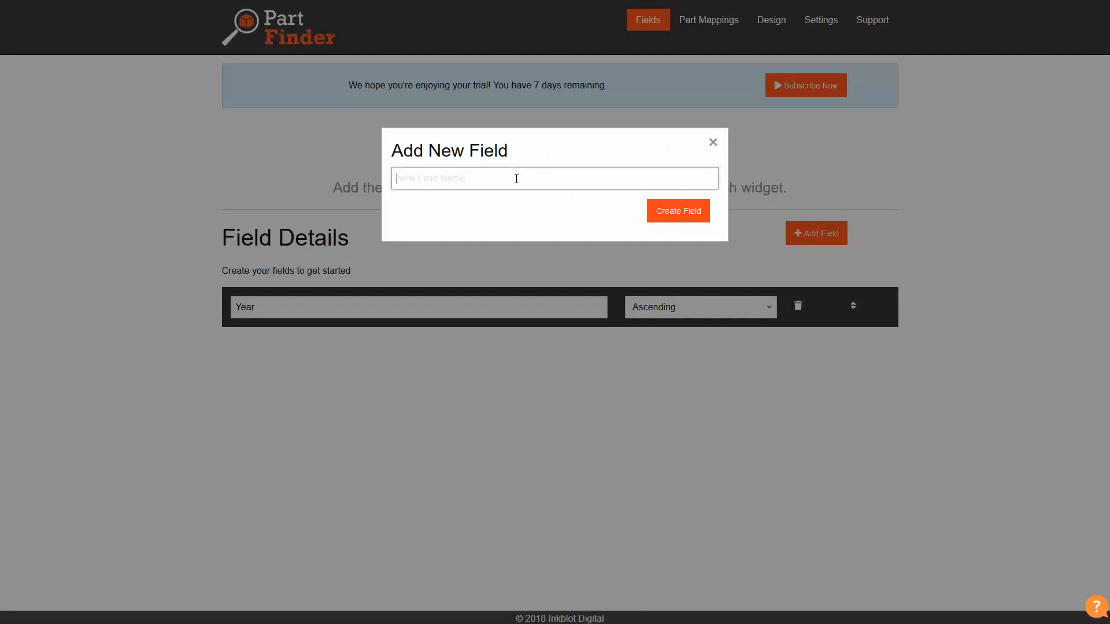
pyautogui.write('Make')
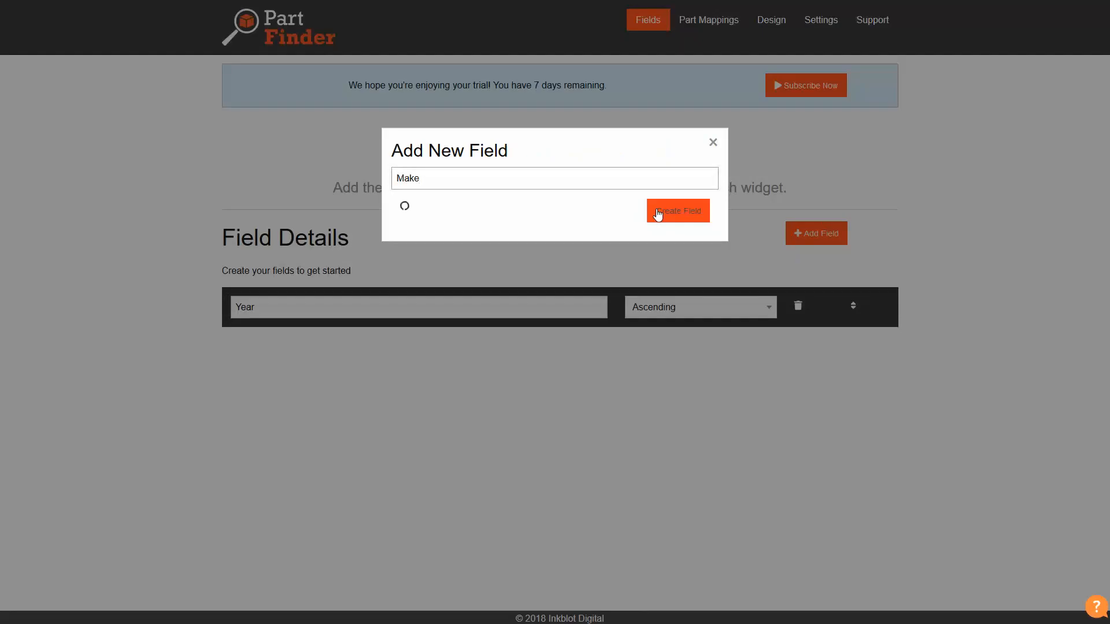
pyautogui.click(657, 213)
# Create a third search field named "Model" and reorder the fields so Year comes after Model
pyautogui.click(802, 233)
pyautogui.click(491, 177)
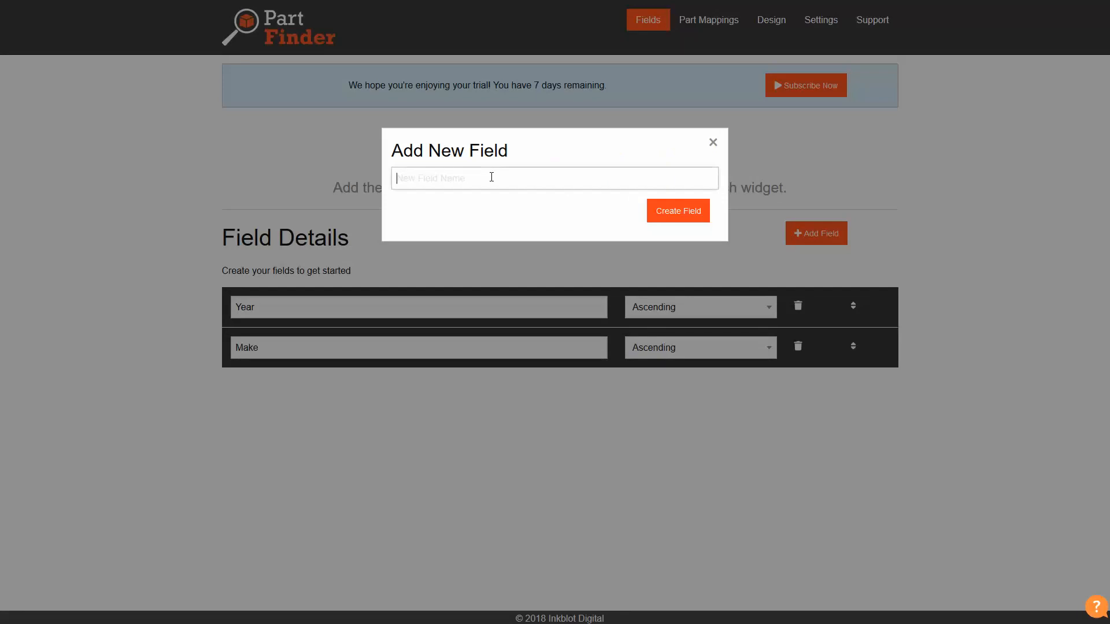
pyautogui.write('Model')
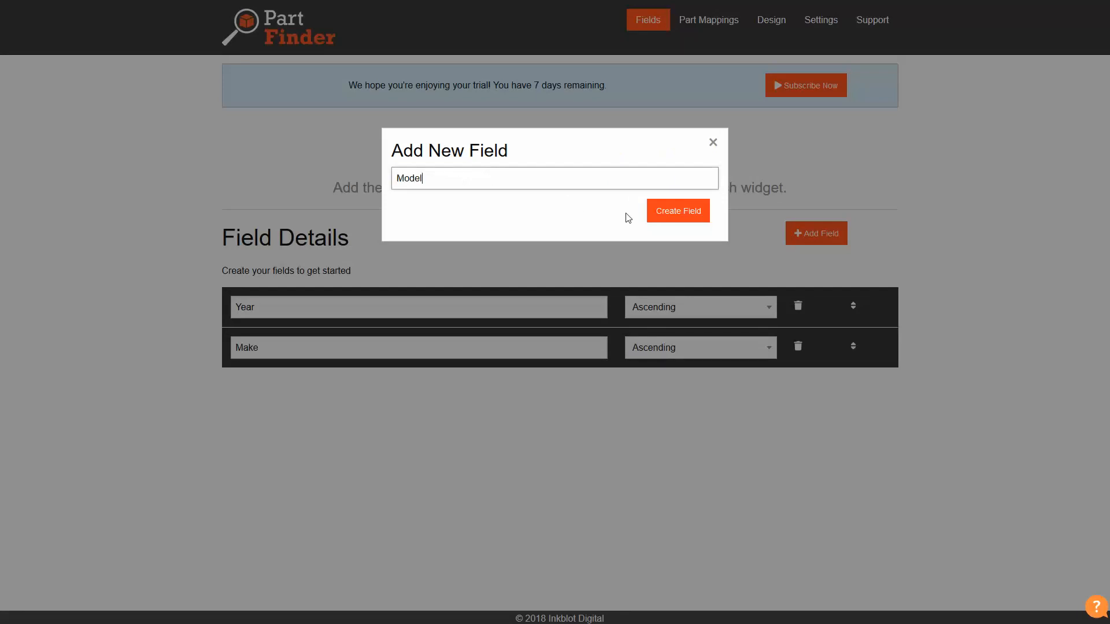
pyautogui.click(669, 218)
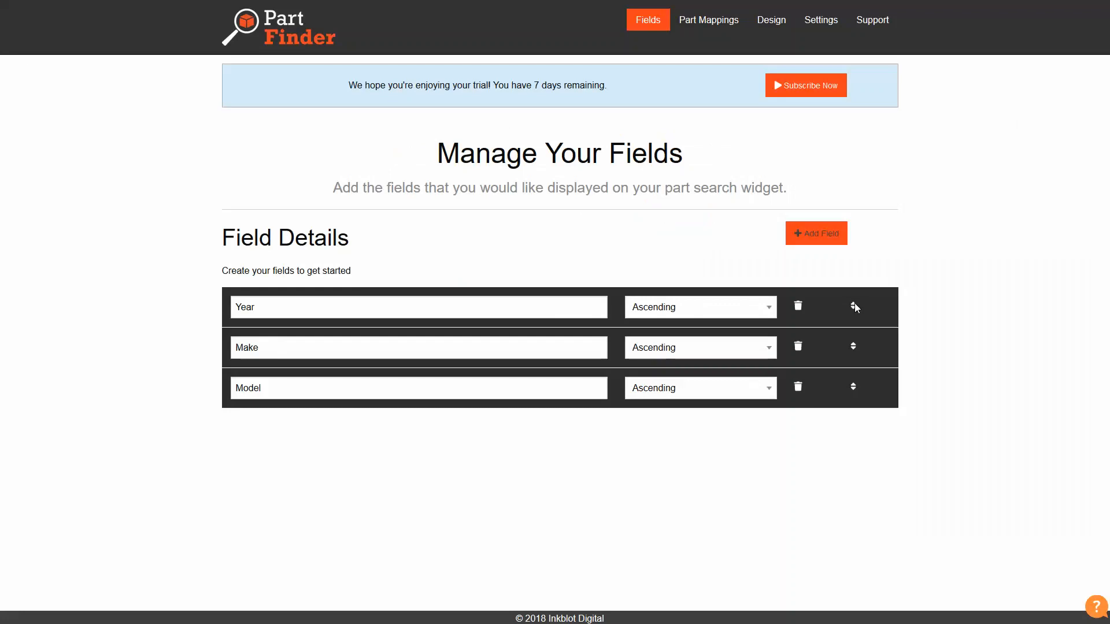
pyautogui.moveTo(854, 304); pyautogui.dragTo(859, 399)
# Start a new part mapping with make "Honda", model "Accord" and year "2010"
pyautogui.click(723, 23)
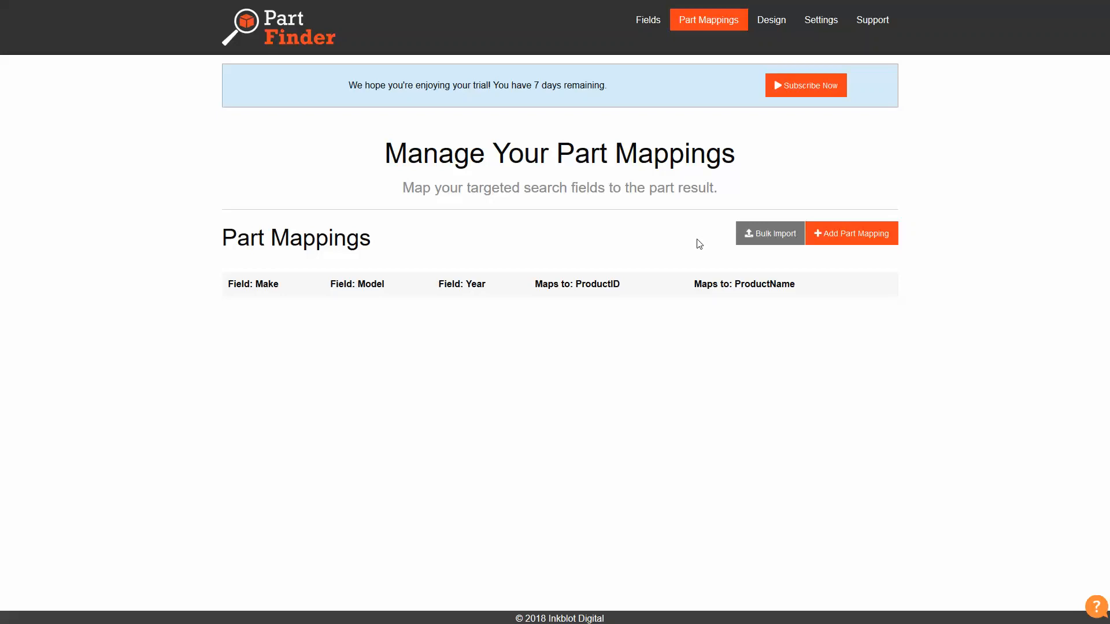
pyautogui.click(853, 240)
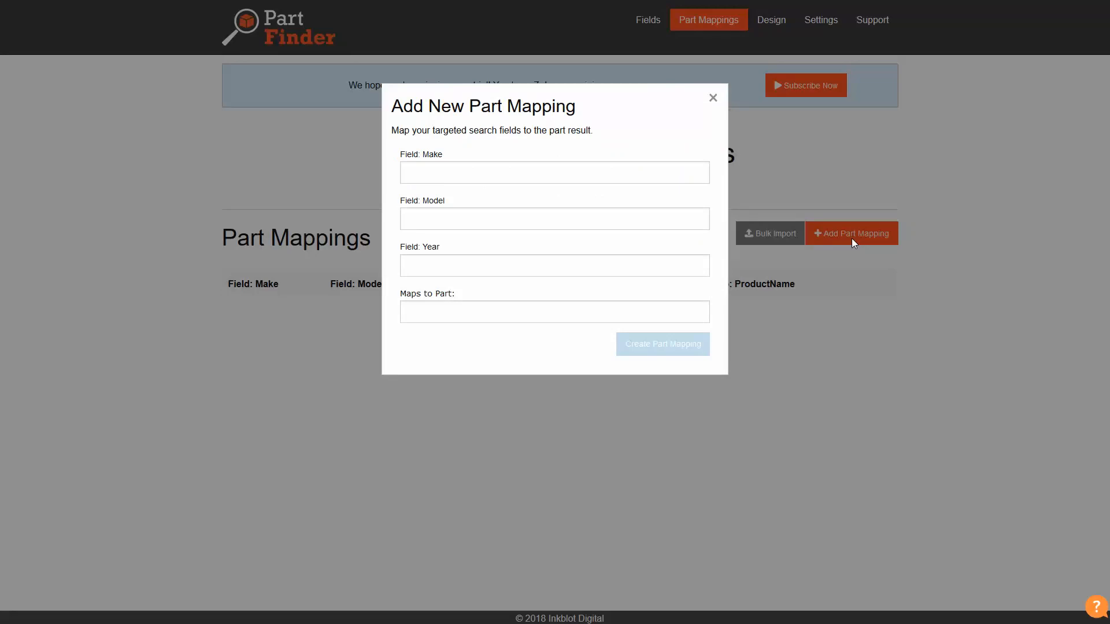
pyautogui.click(657, 178)
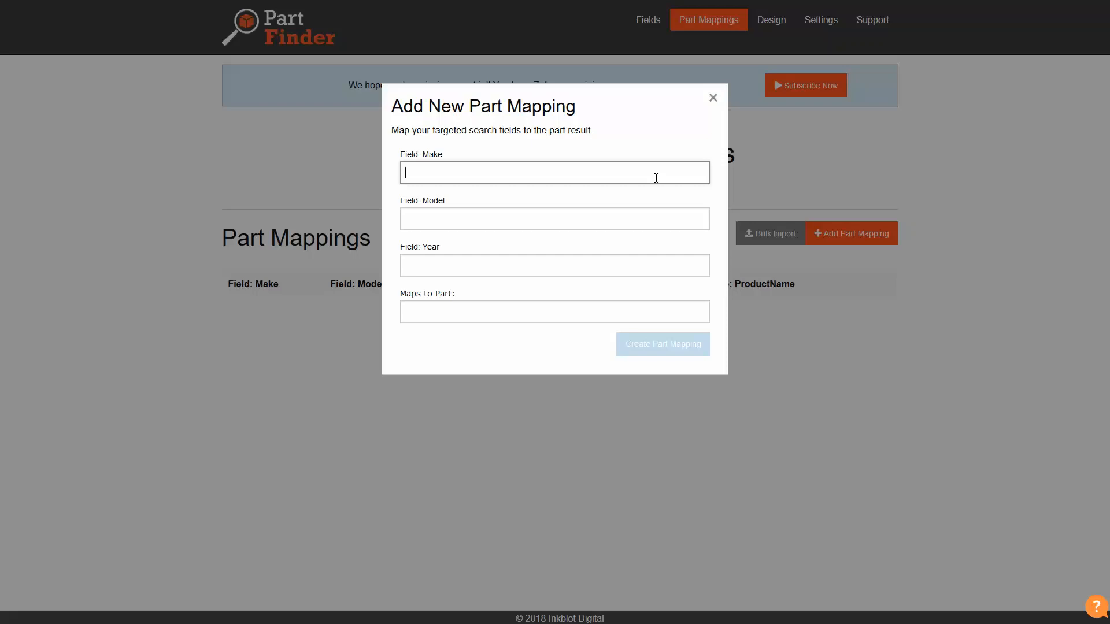
pyautogui.write('Honda')
pyautogui.press('Tab')
pyautogui.write('Acc')
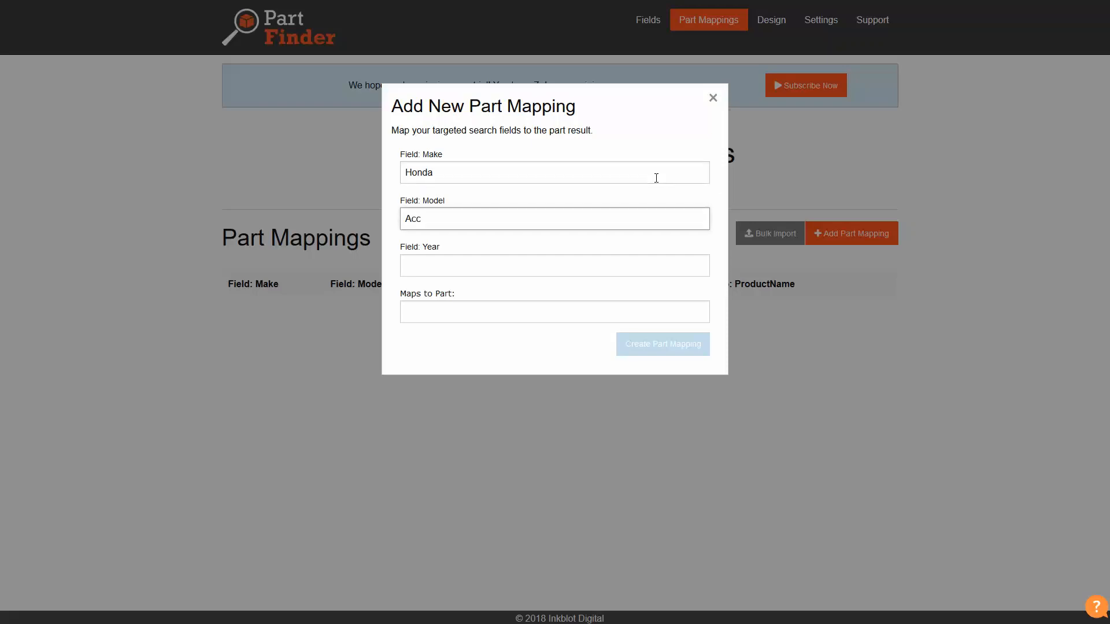
pyautogui.write('ord')
pyautogui.press('Tab')
pyautogui.write('2010')
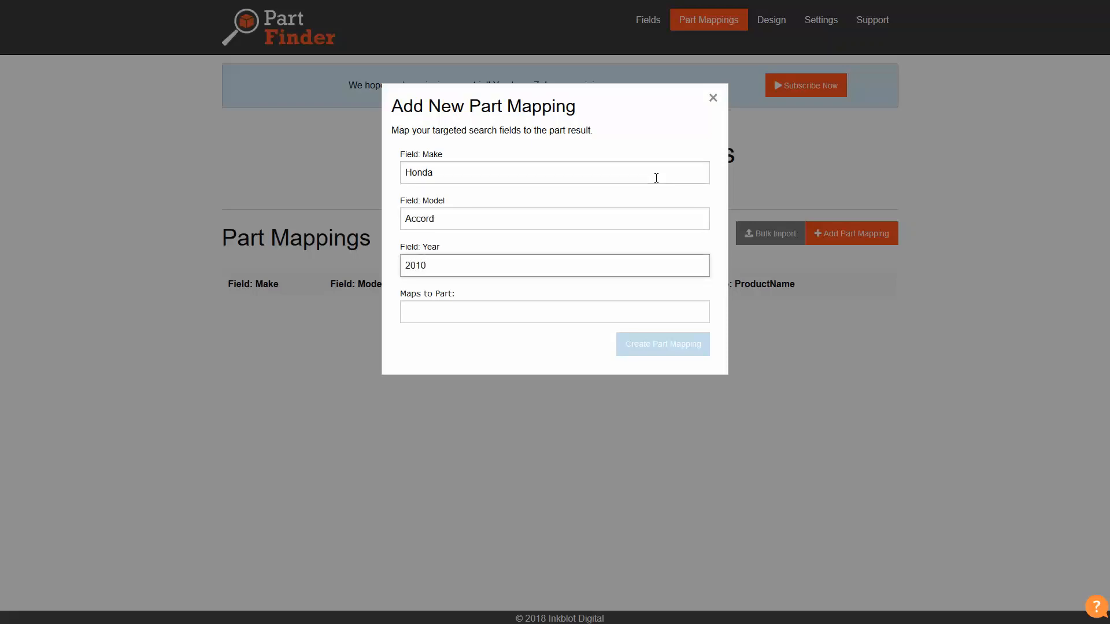
# Map the Accord entry to the World Changing Wiper Blades product and create the part mapping
pyautogui.press('Tab')
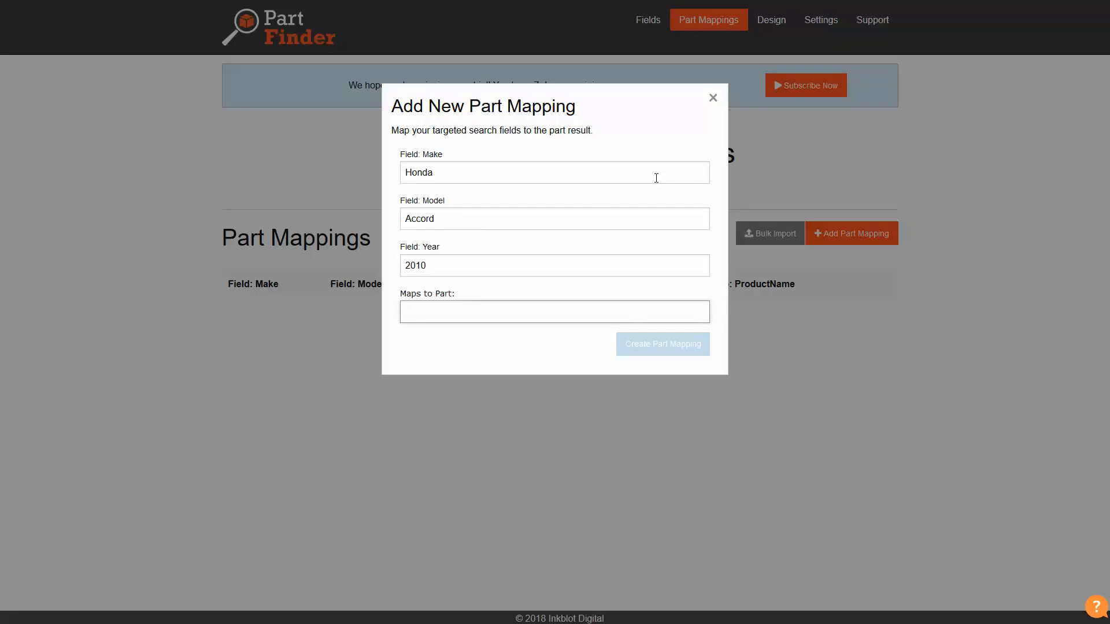
pyautogui.write('wiper')
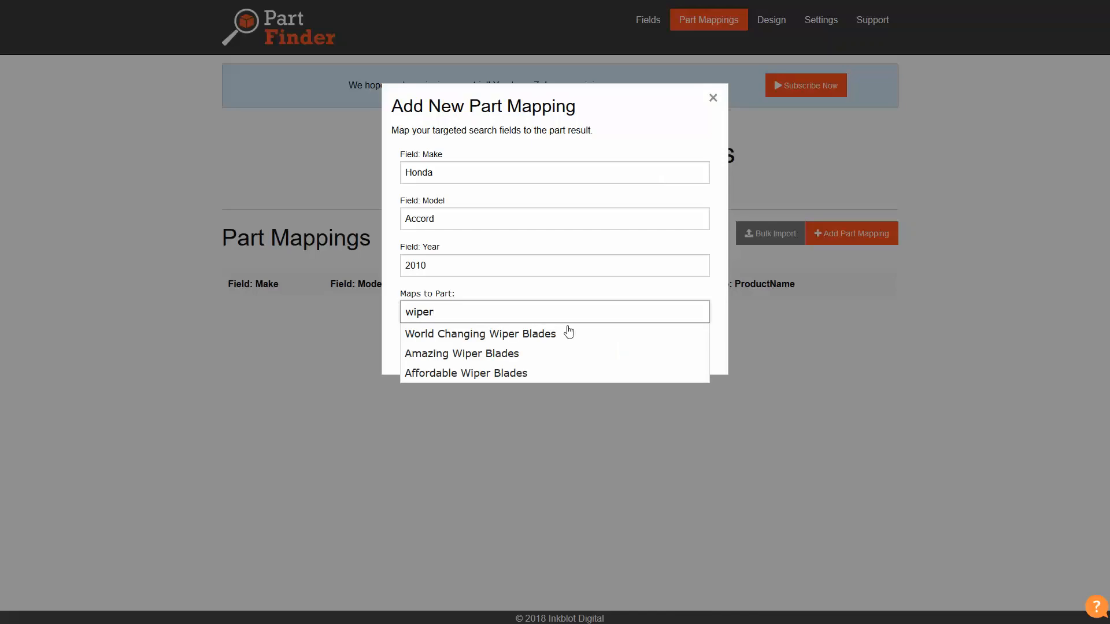
pyautogui.click(565, 341)
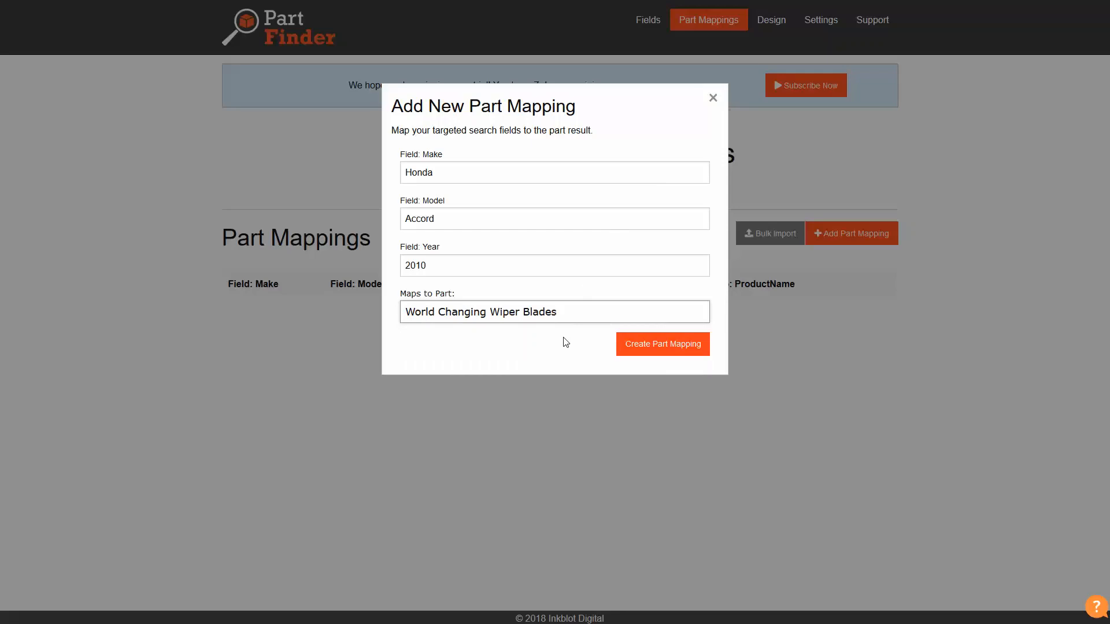
pyautogui.click(645, 354)
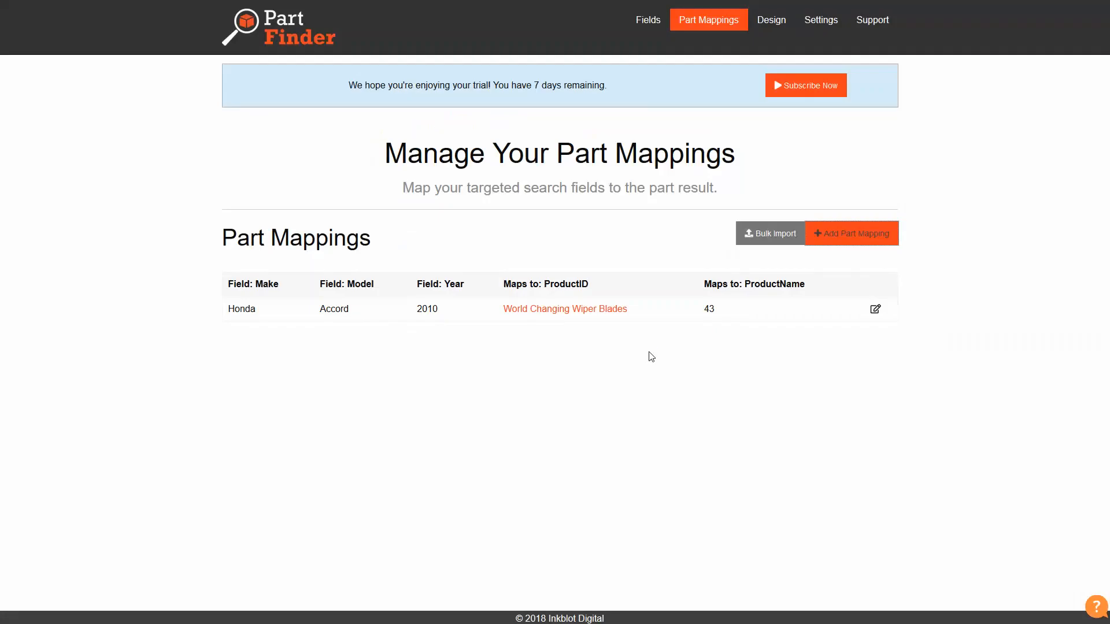
# Start another part mapping with make "Honda", model "Civic" and year "2010"
pyautogui.click(847, 237)
pyautogui.click(505, 175)
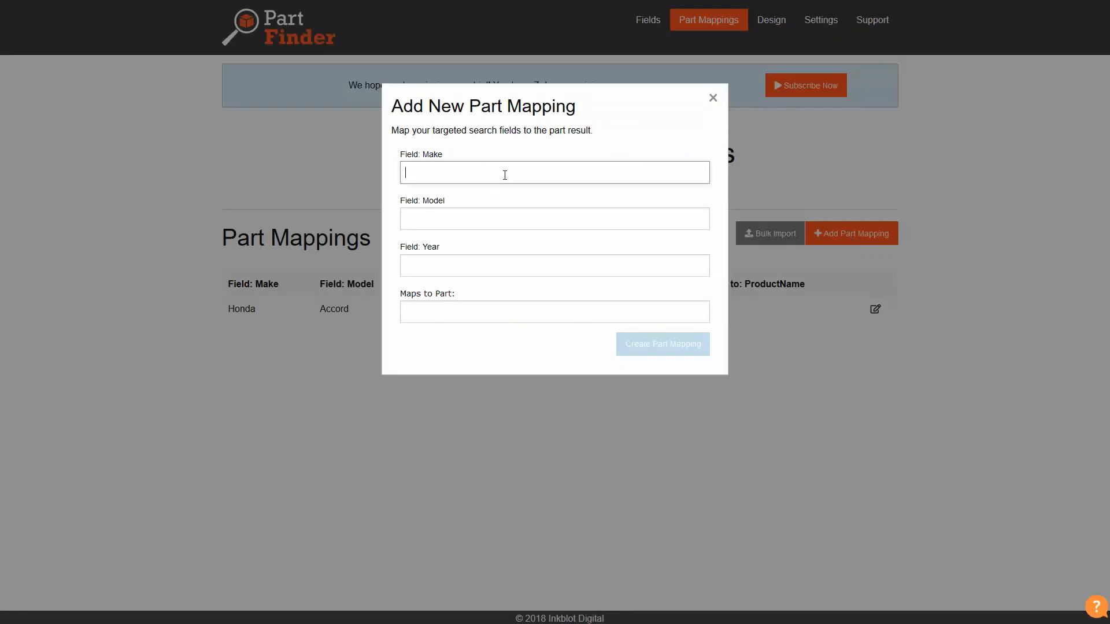
pyautogui.write('Honda')
pyautogui.press('Tab')
pyautogui.write('Civic')
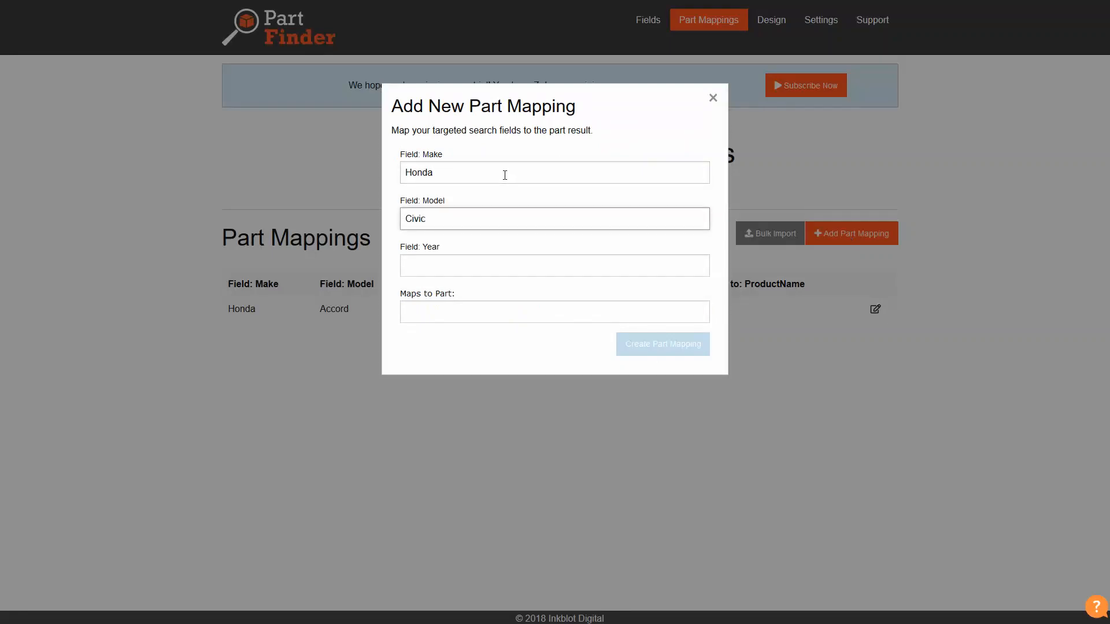
pyautogui.press('Tab')
pyautogui.write('2010')
# Map the Civic entry to the Affordable Wiper Blades product and create the part mapping
pyautogui.press('Tab')
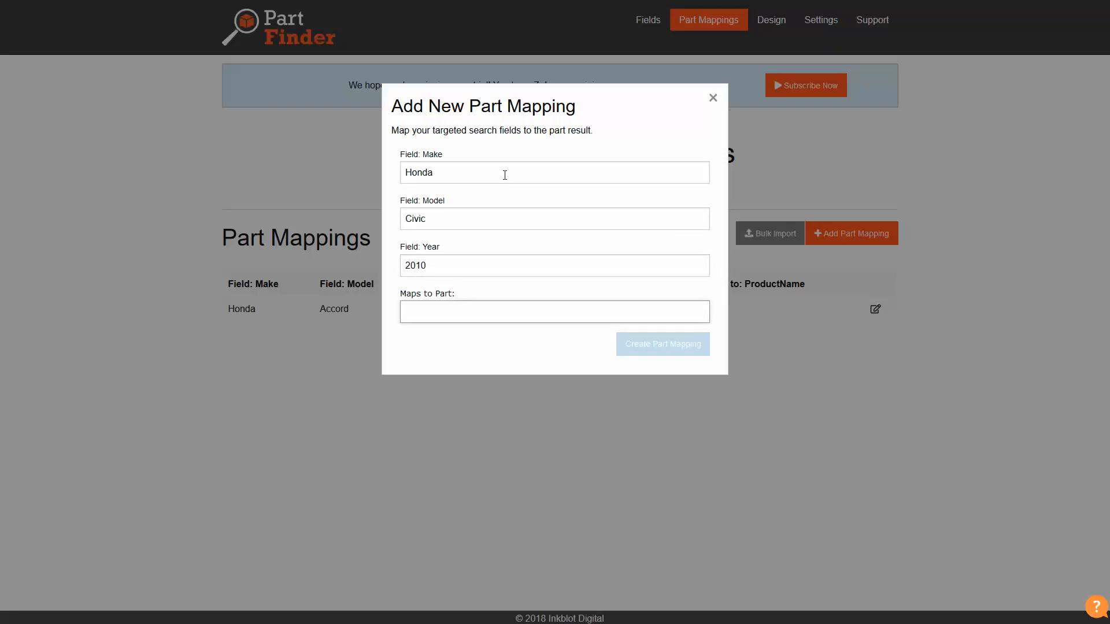
pyautogui.write('aff')
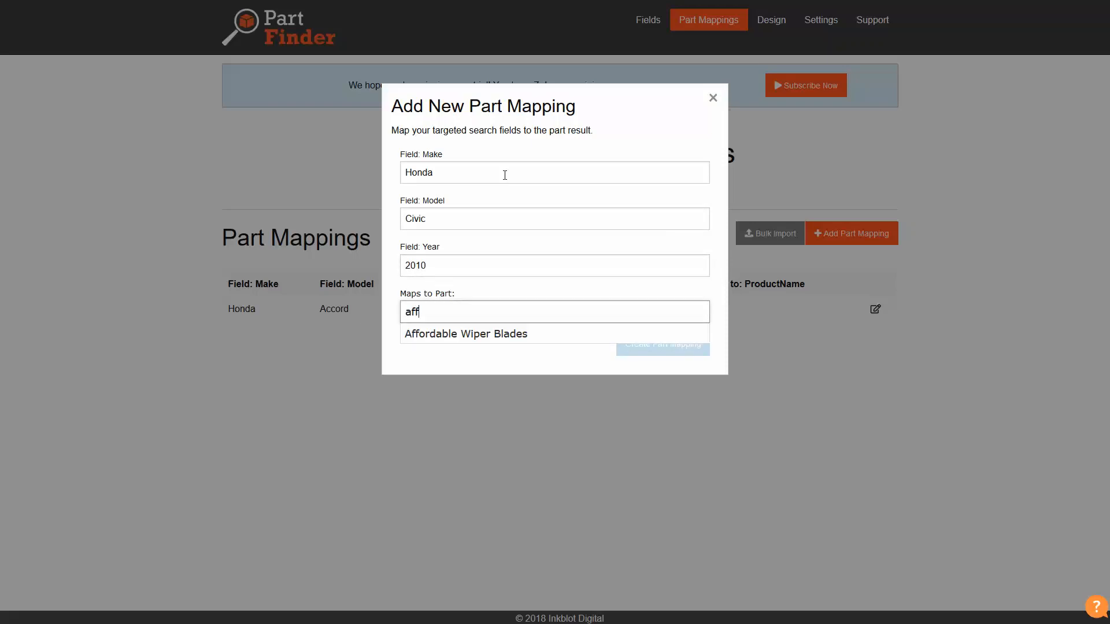
pyautogui.click(496, 340)
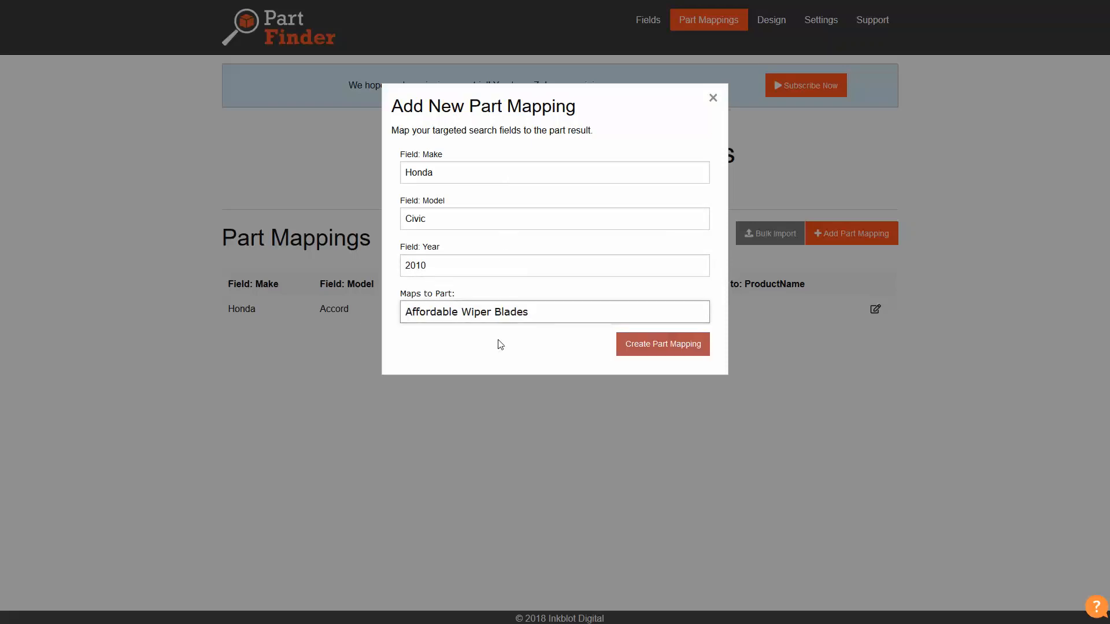
pyautogui.click(646, 345)
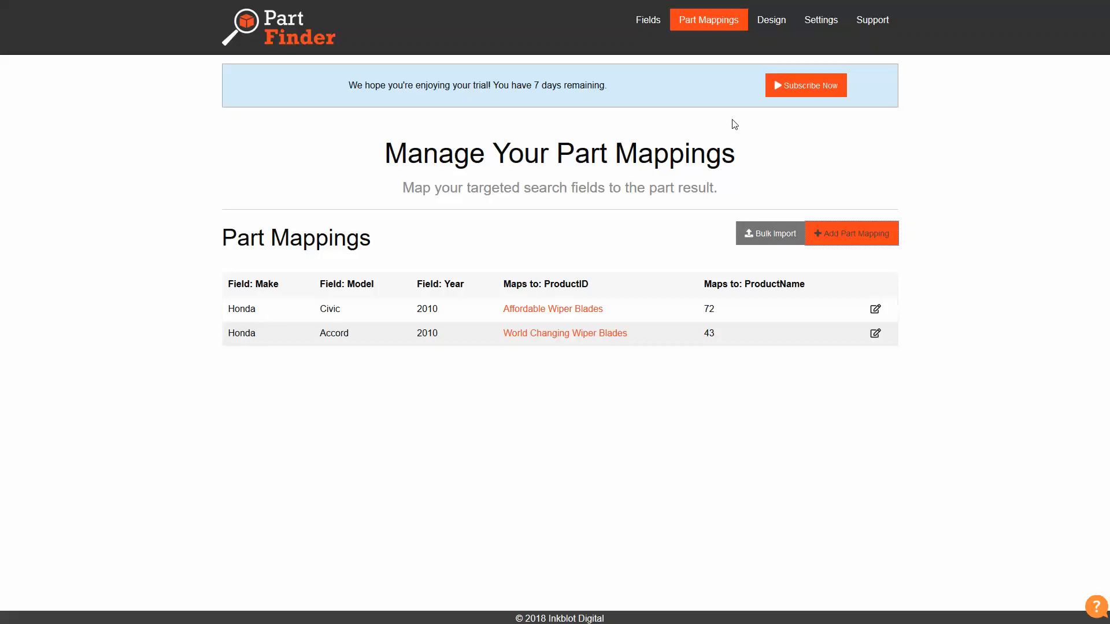
# In the widget design settings, set the horizontal alignment to Left and the vertical alignment to Bottom
pyautogui.click(770, 20)
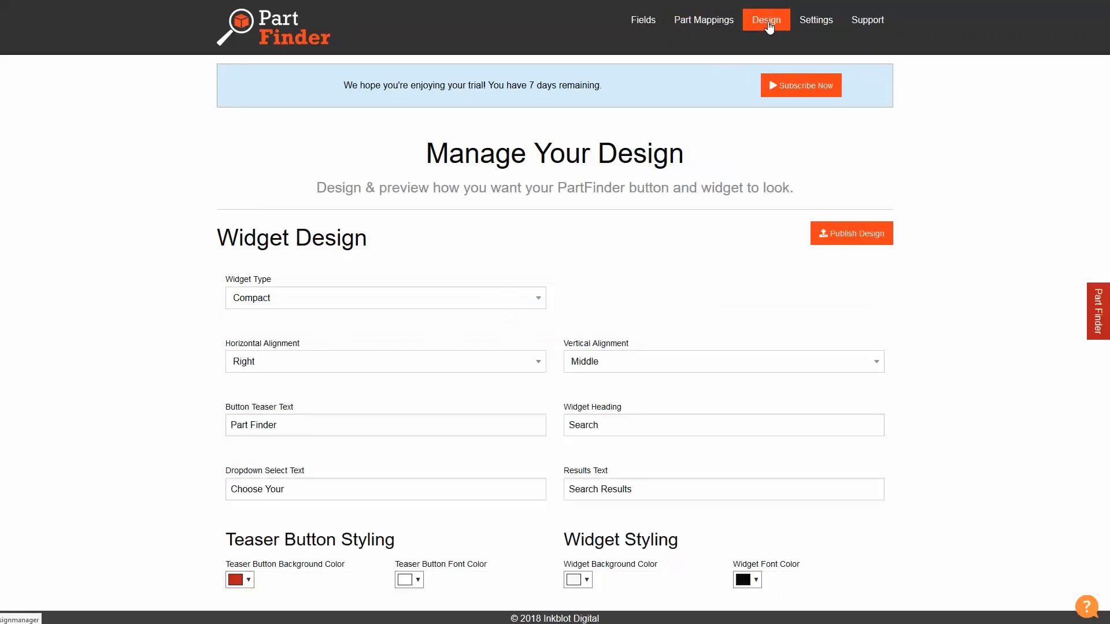
pyautogui.scroll(-2, 674, 257)
pyautogui.scroll(-2, 676, 257)
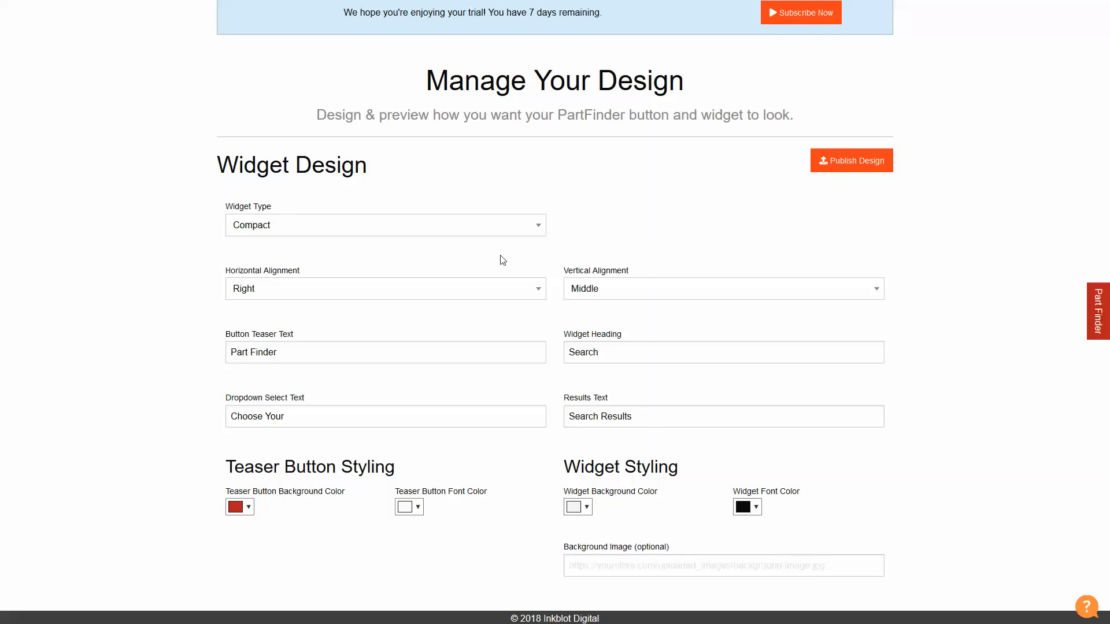
pyautogui.click(454, 292)
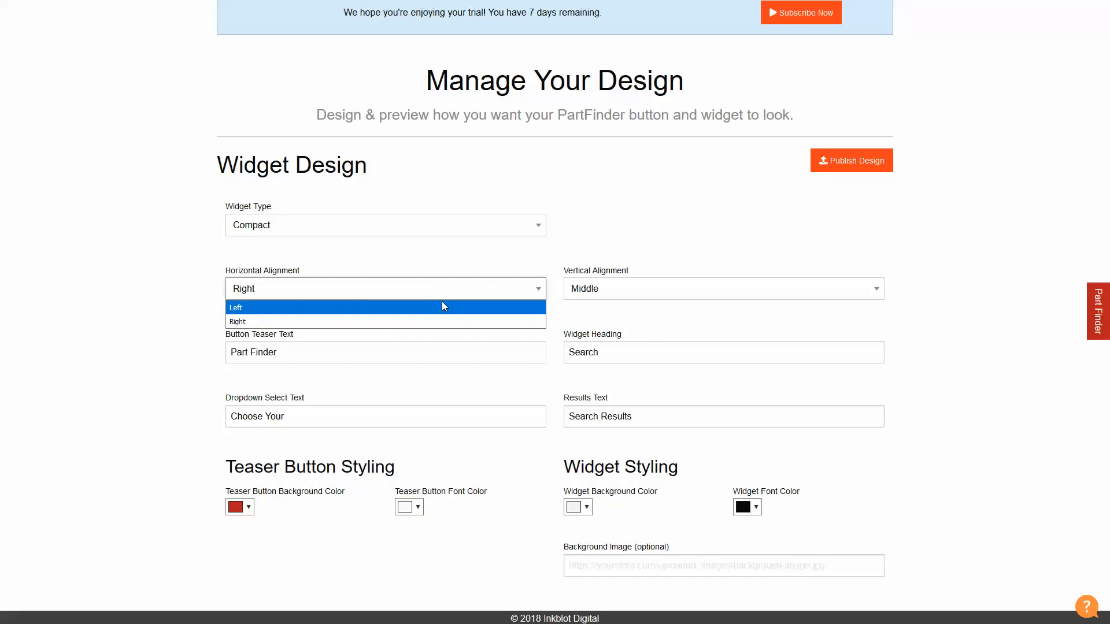
pyautogui.click(444, 306)
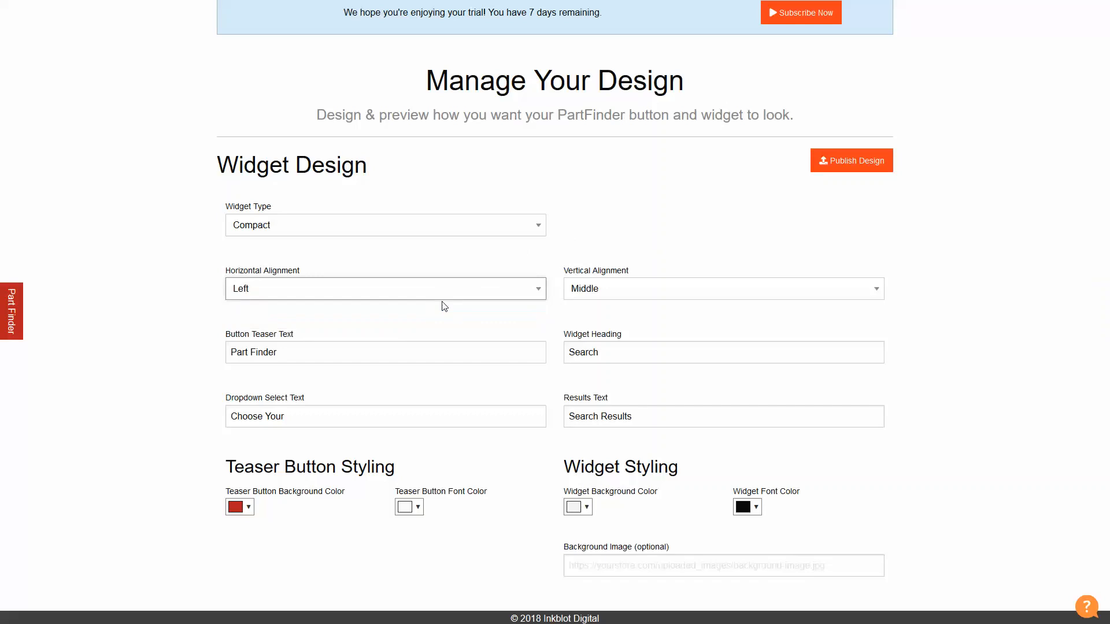
pyautogui.click(648, 290)
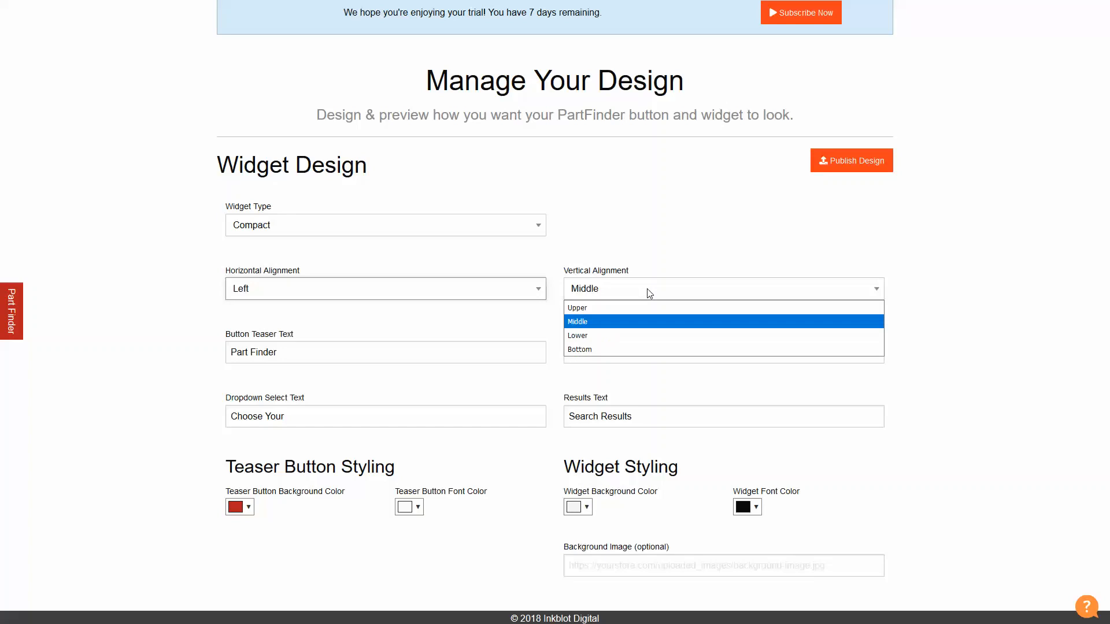
pyautogui.click(619, 349)
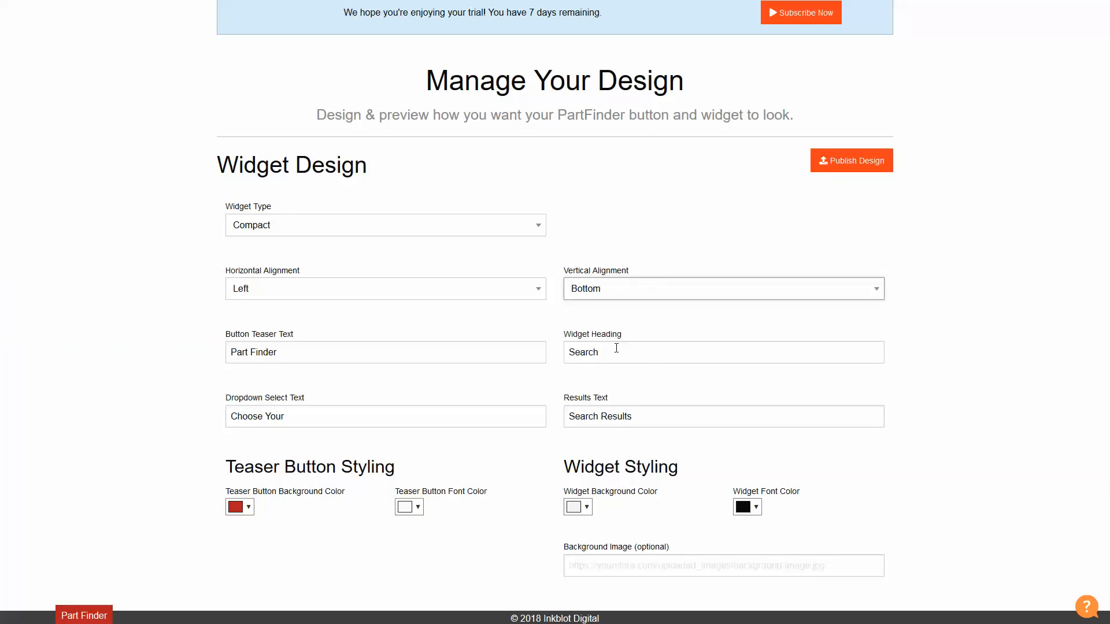
# Replace the button teaser text with "Find Your Wipers"
pyautogui.click(366, 355)
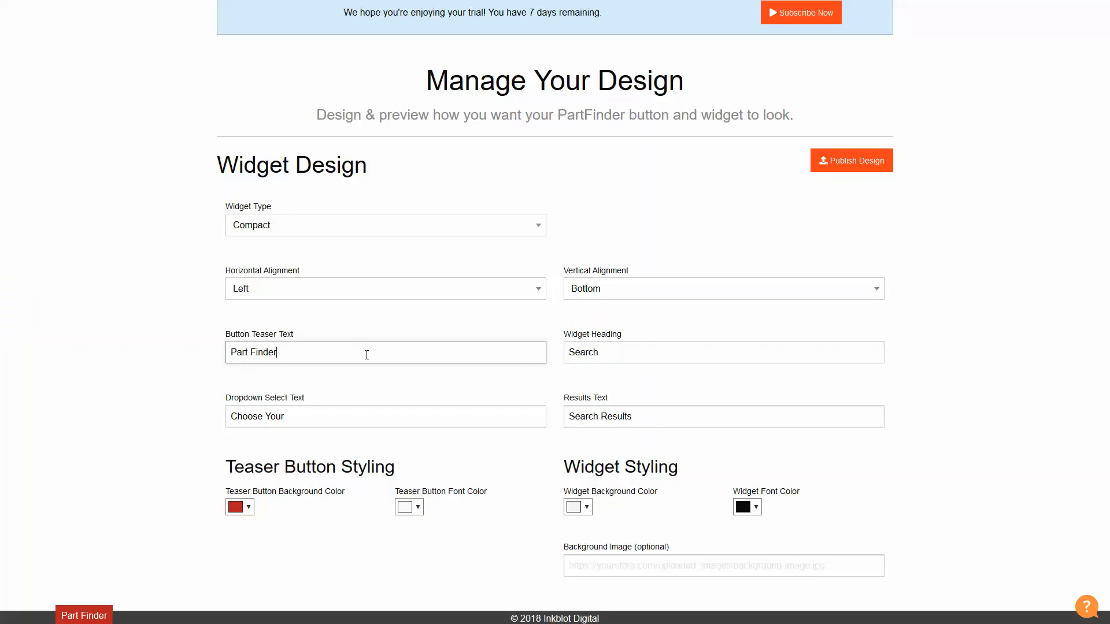
pyautogui.hotkey('ctrl', 'shift', 'Left')
pyautogui.hotkey('ctrl', 'shift', 'Left')
pyautogui.write('Find ')
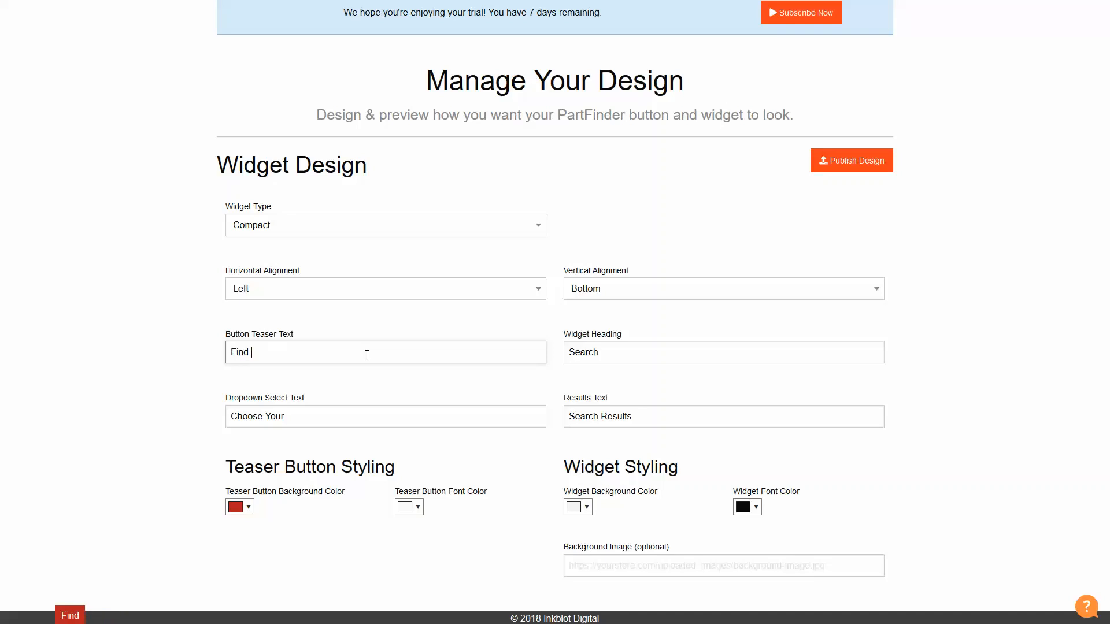
pyautogui.write('Your Wipers')
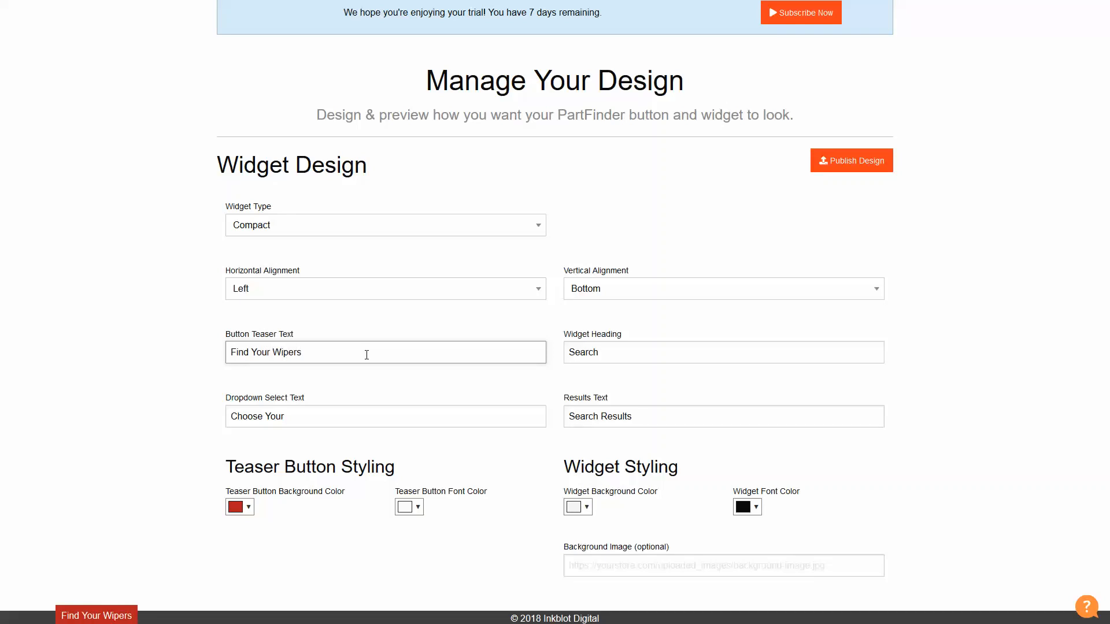
# Change the widget heading to "Wiper Search"
pyautogui.press('Tab')
pyautogui.press('Home')
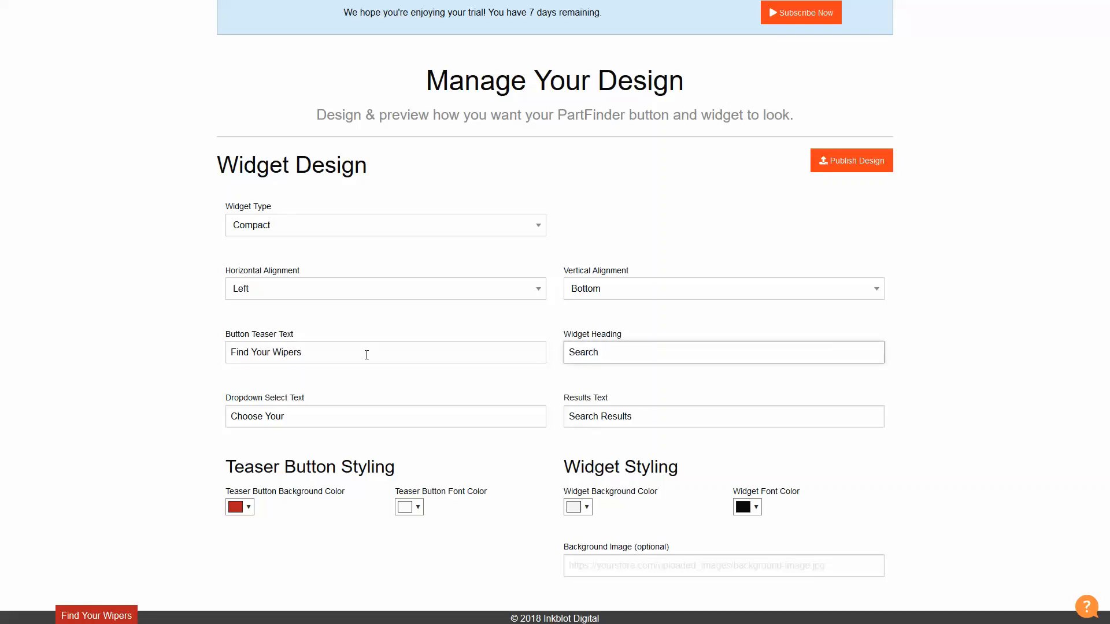
pyautogui.write('Wiper')
pyautogui.press('Tab')
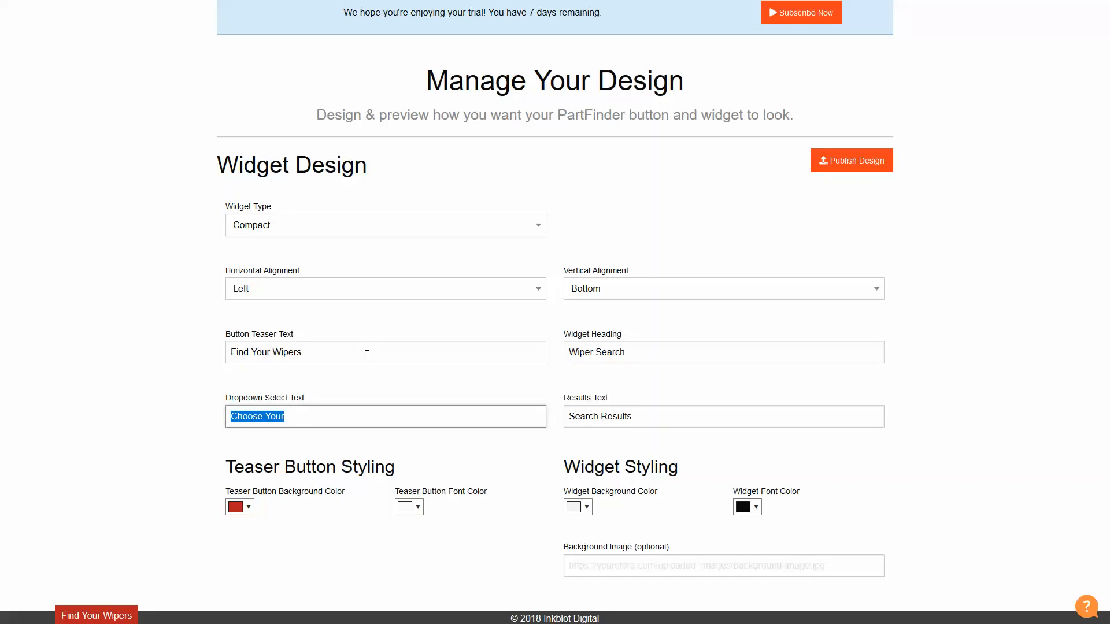
# Preview the search widget and change the teaser button background color to blue #192fc0
pyautogui.click(130, 617)
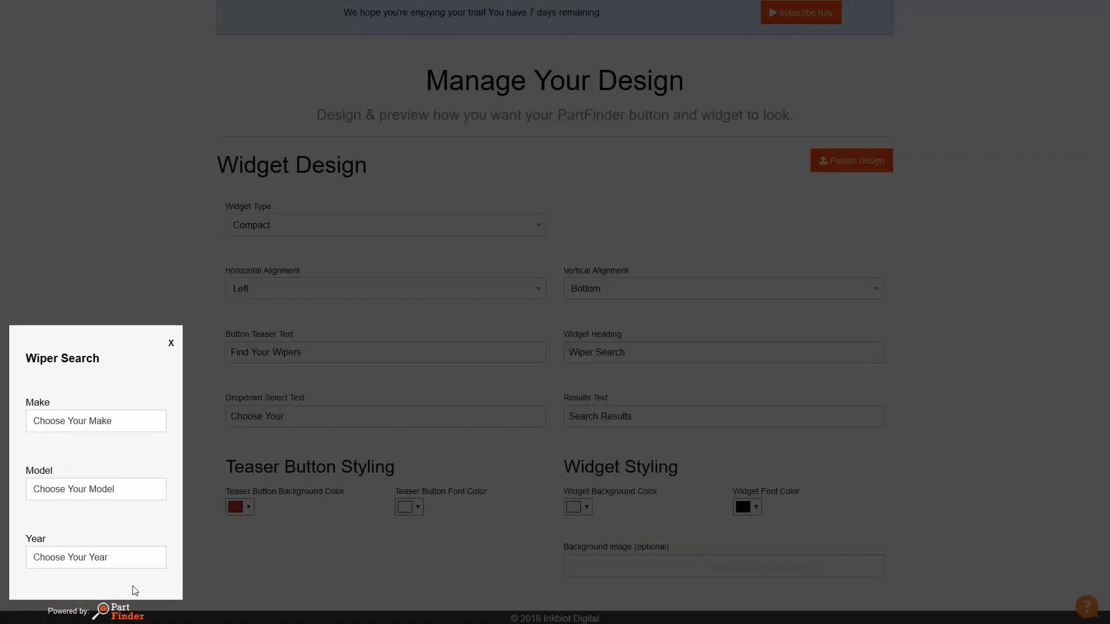
pyautogui.click(170, 344)
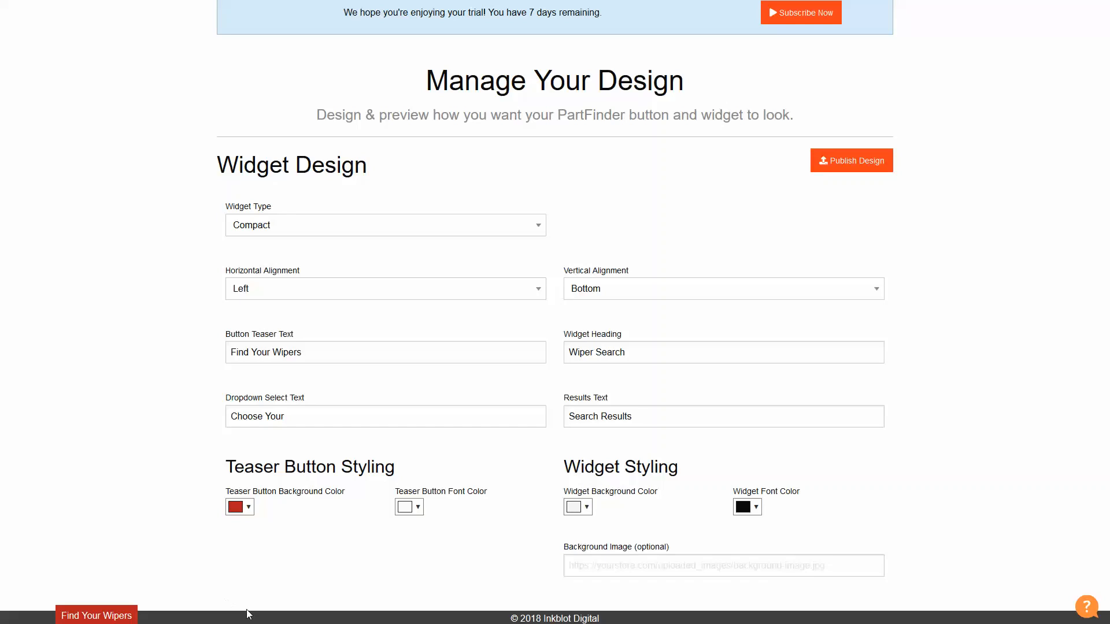
pyautogui.click(248, 515)
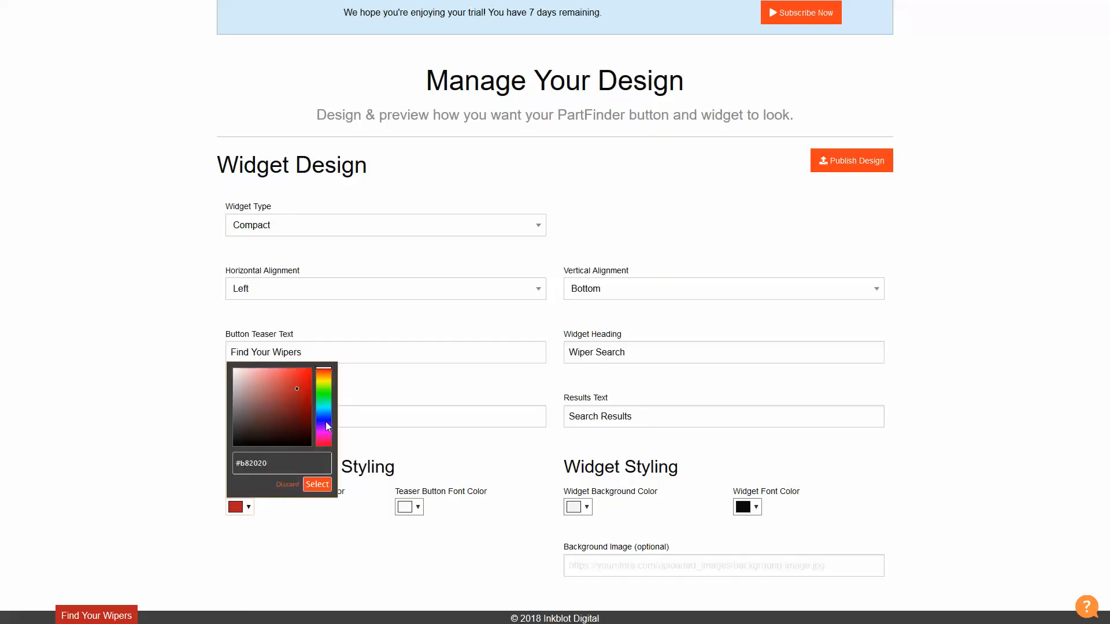
pyautogui.click(324, 419)
pyautogui.click(300, 388)
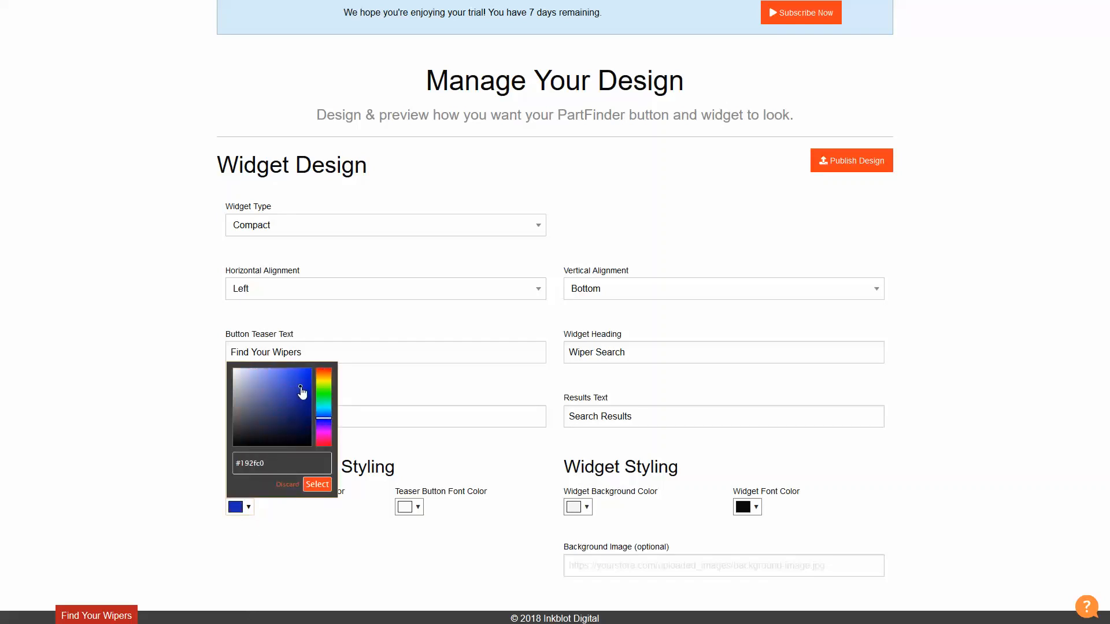
pyautogui.click(318, 484)
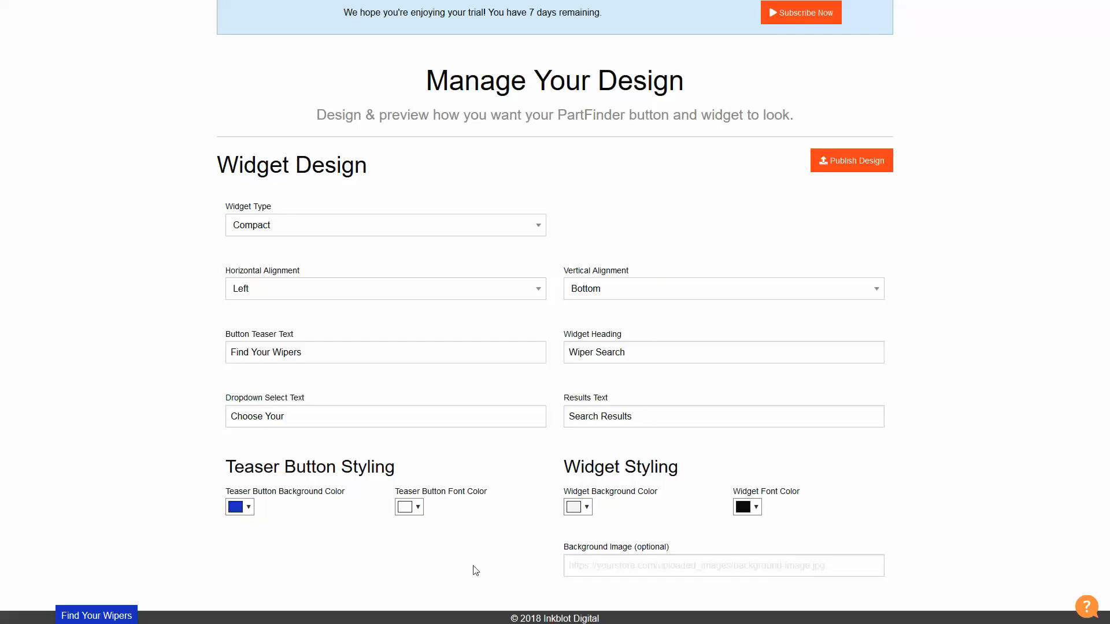
pyautogui.click(608, 568)
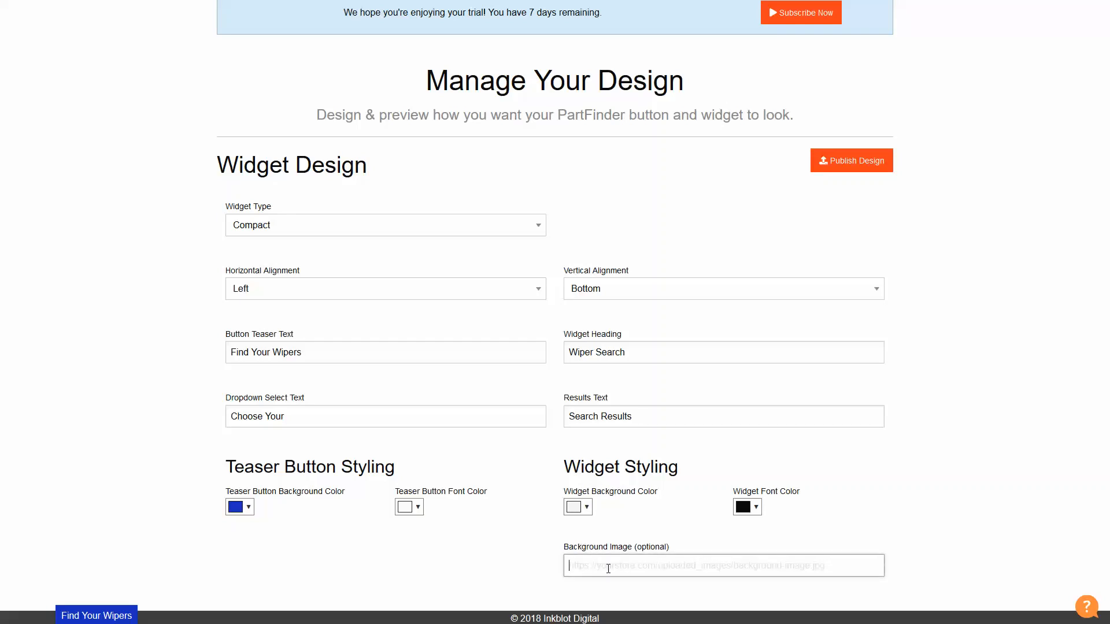
pyautogui.write('https://partfinderapp.com/assets/images/automotive-part-search-bg.jpg')
pyautogui.click(524, 561)
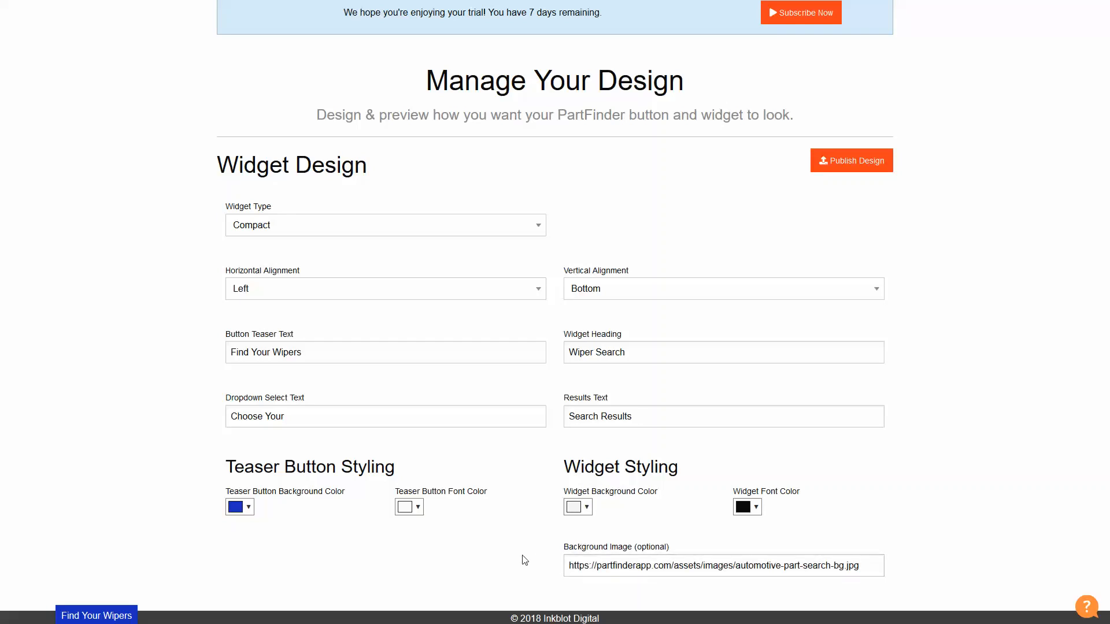
pyautogui.click(121, 614)
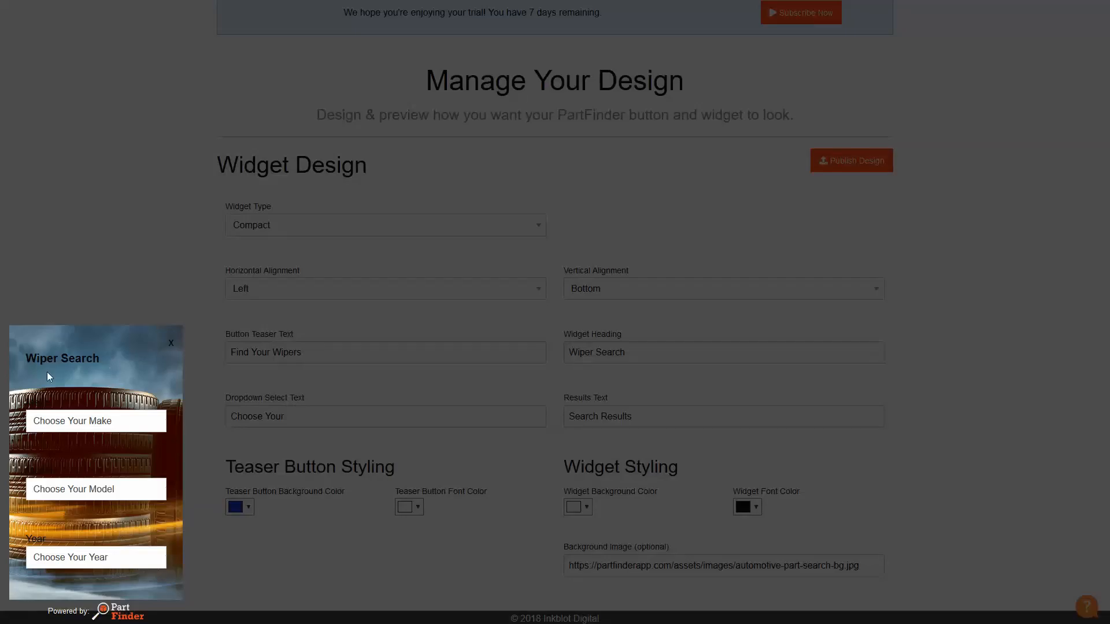
pyautogui.click(173, 346)
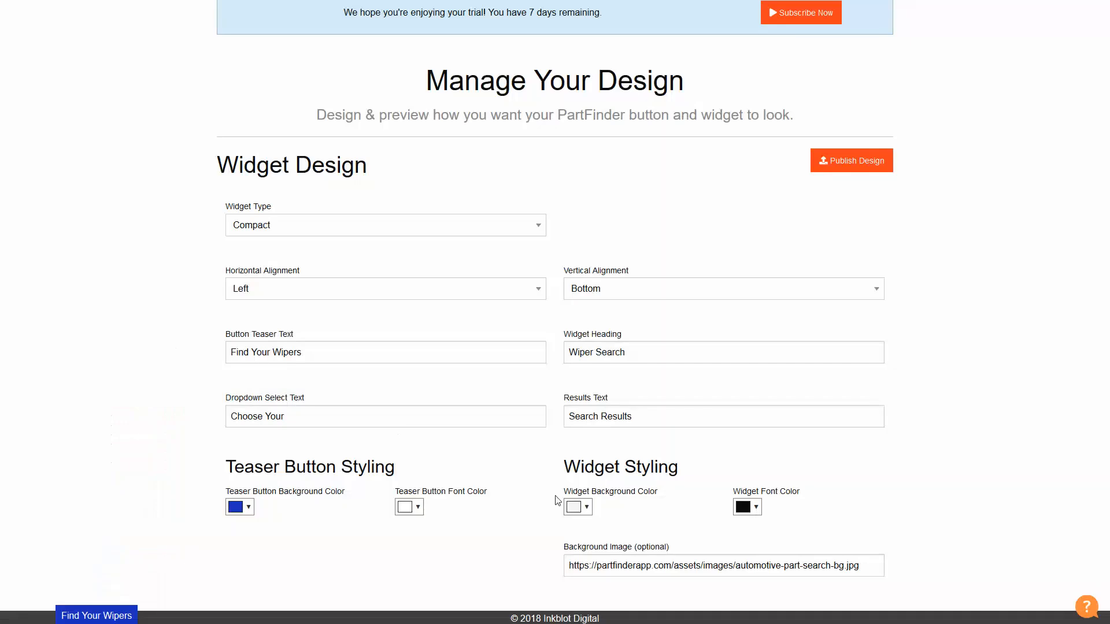
# Change the widget font color to white and preview the widget
pyautogui.click(751, 509)
pyautogui.click(741, 369)
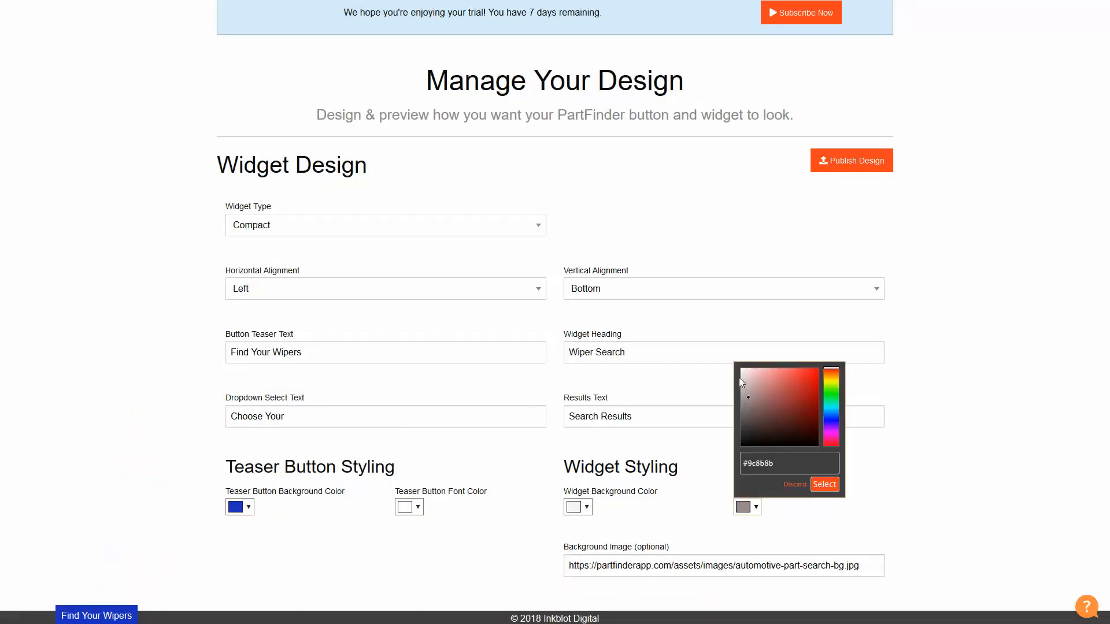
pyautogui.click(825, 484)
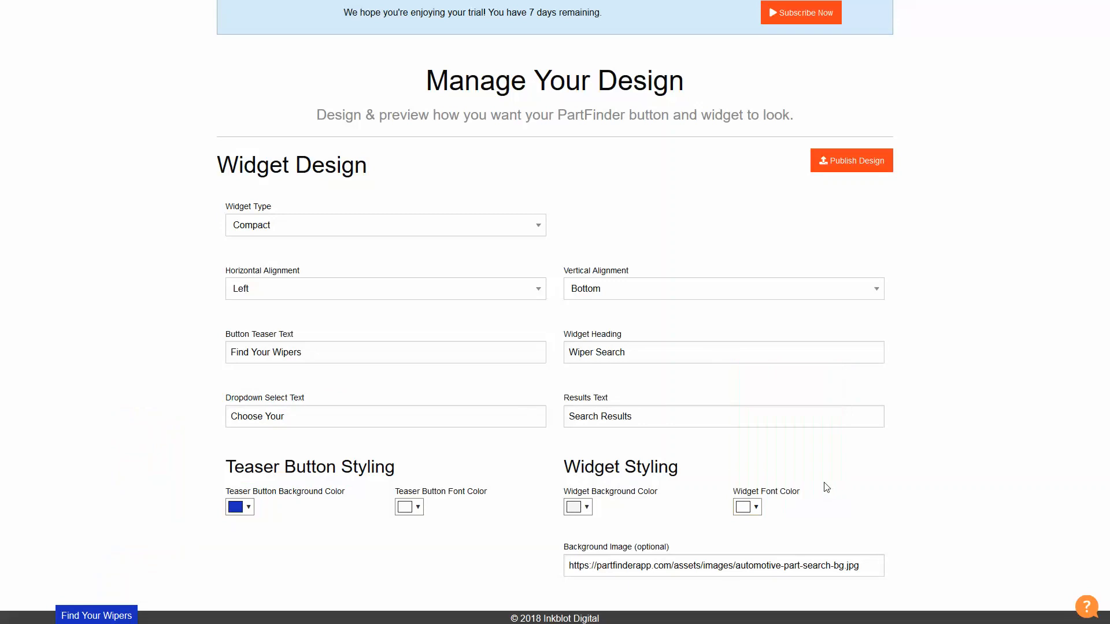
pyautogui.click(125, 614)
pyautogui.click(171, 343)
# Publish the widget design so the changes go live on the store
pyautogui.scroll(2, 496, 558)
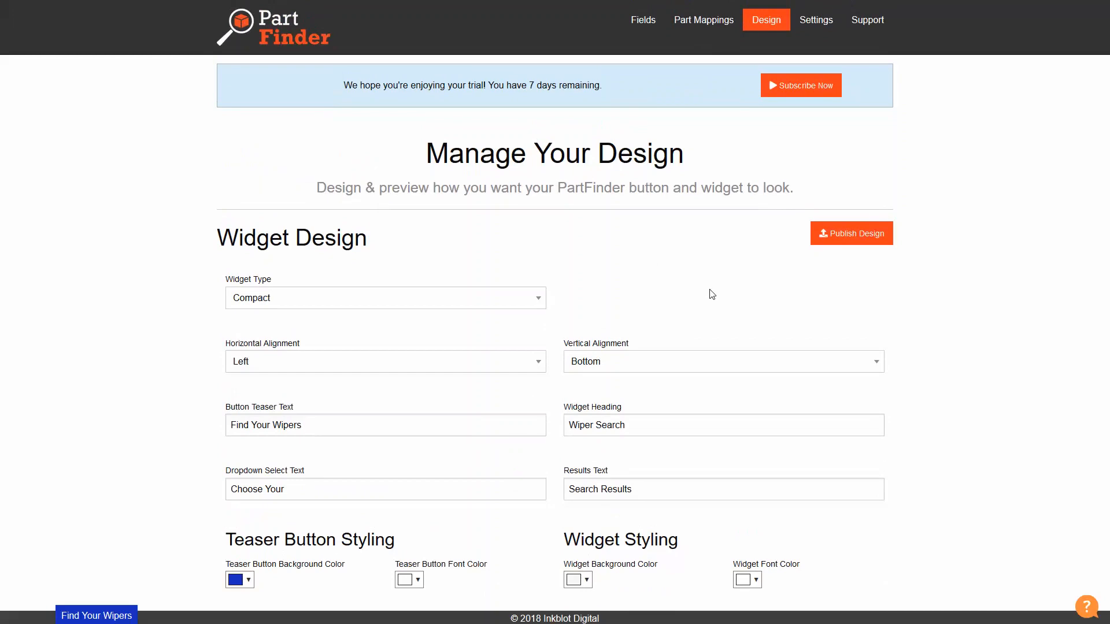
pyautogui.click(844, 238)
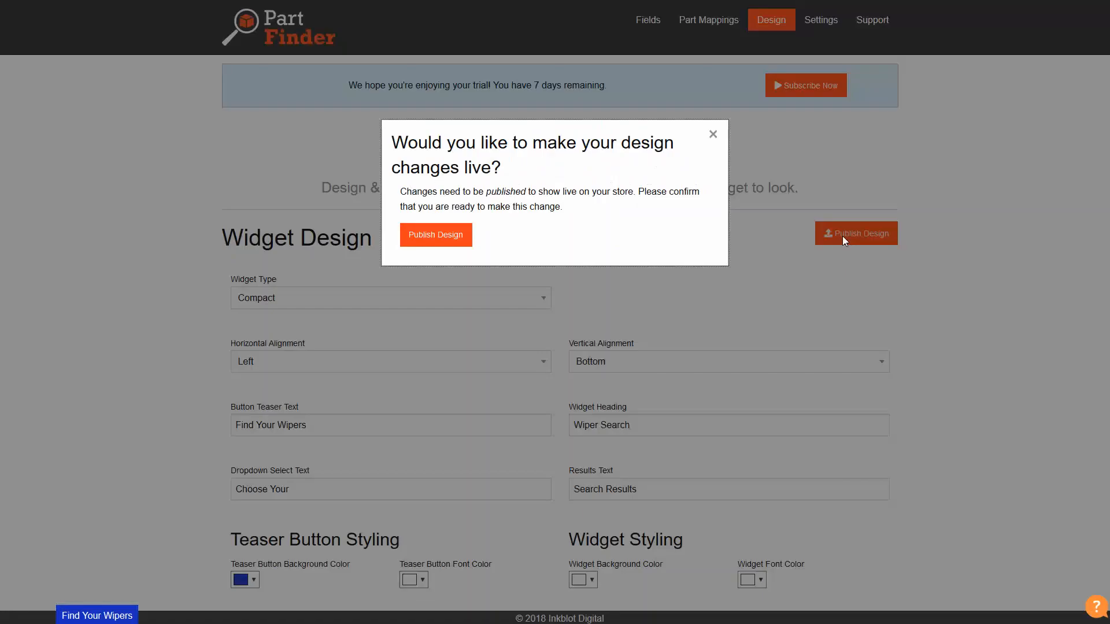
pyautogui.click(433, 243)
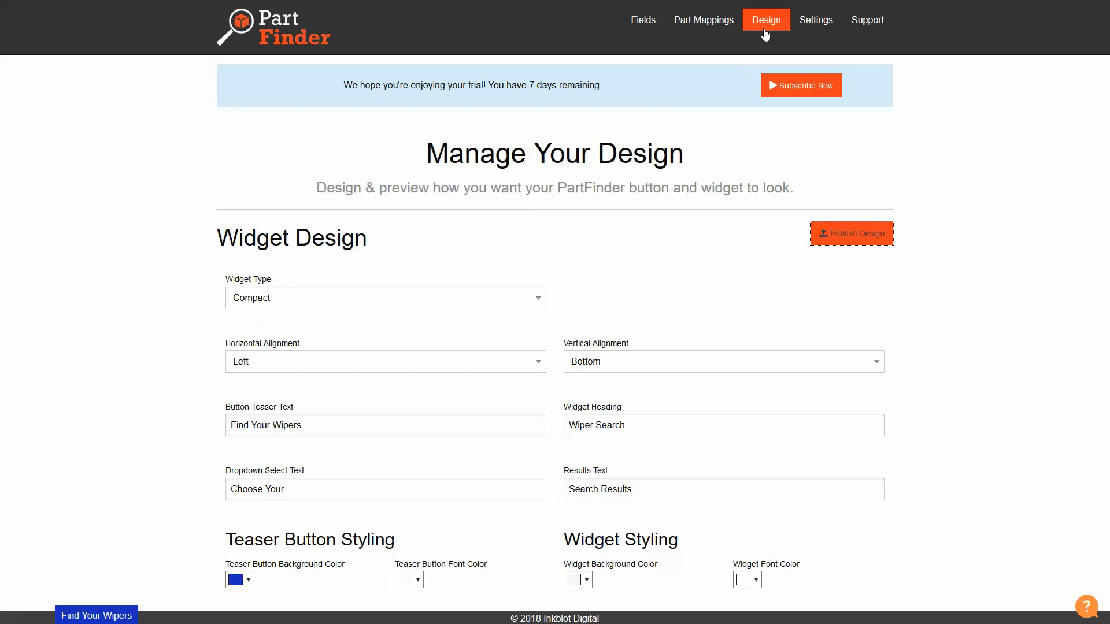
# Open the PartFinder widget code from the app settings and copy the whole script
pyautogui.click(812, 26)
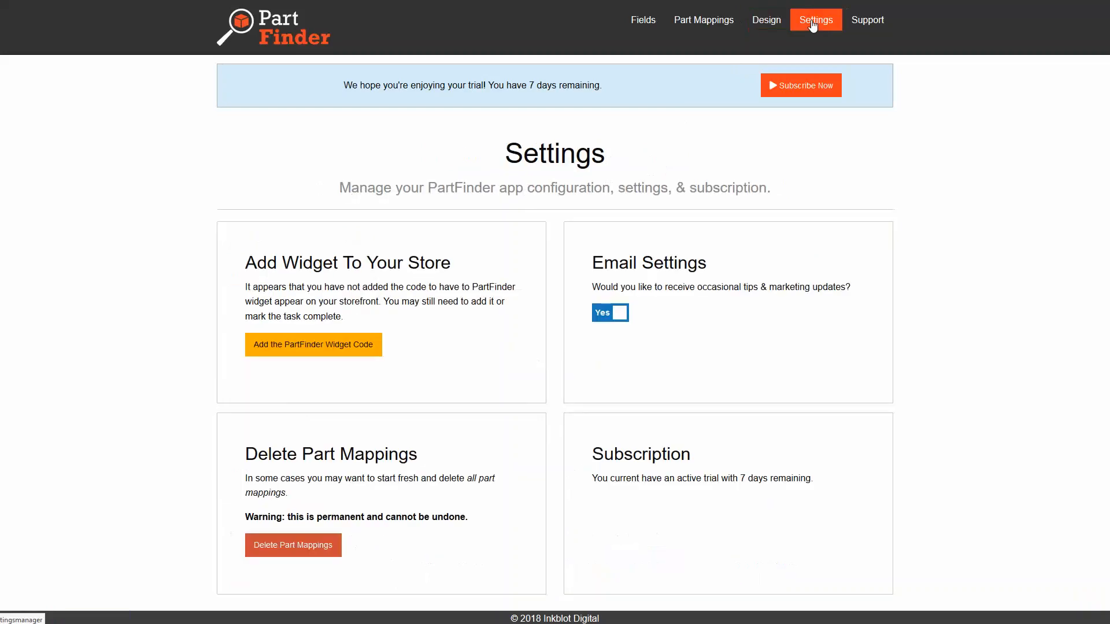
pyautogui.click(327, 345)
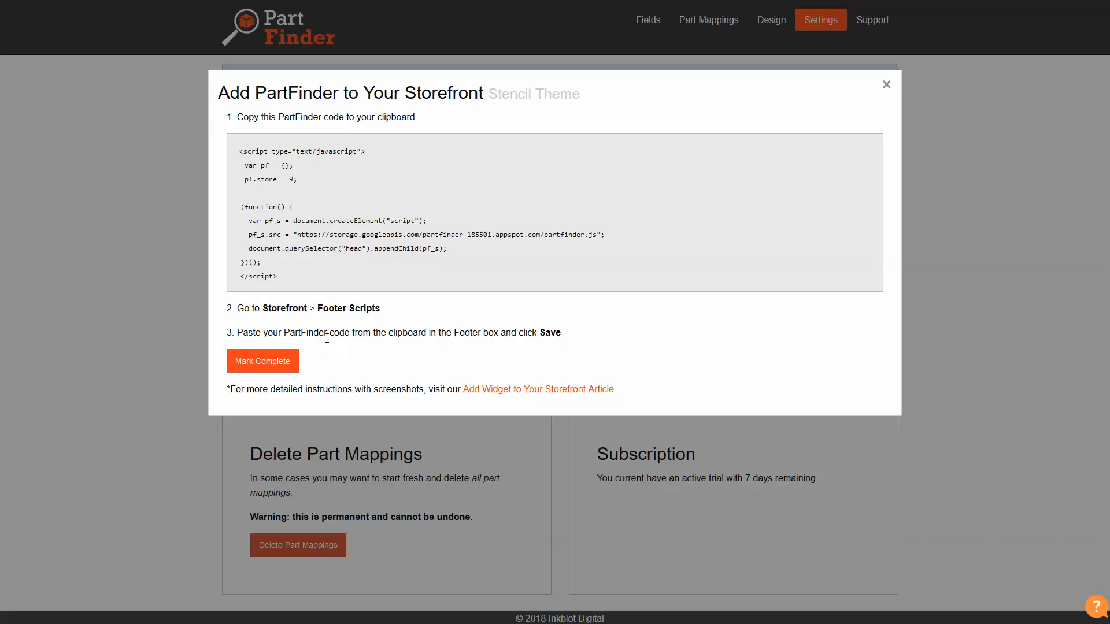
pyautogui.moveTo(280, 279); pyautogui.dragTo(261, 149)
pyautogui.rightClick(261, 149)
pyautogui.click(277, 155)
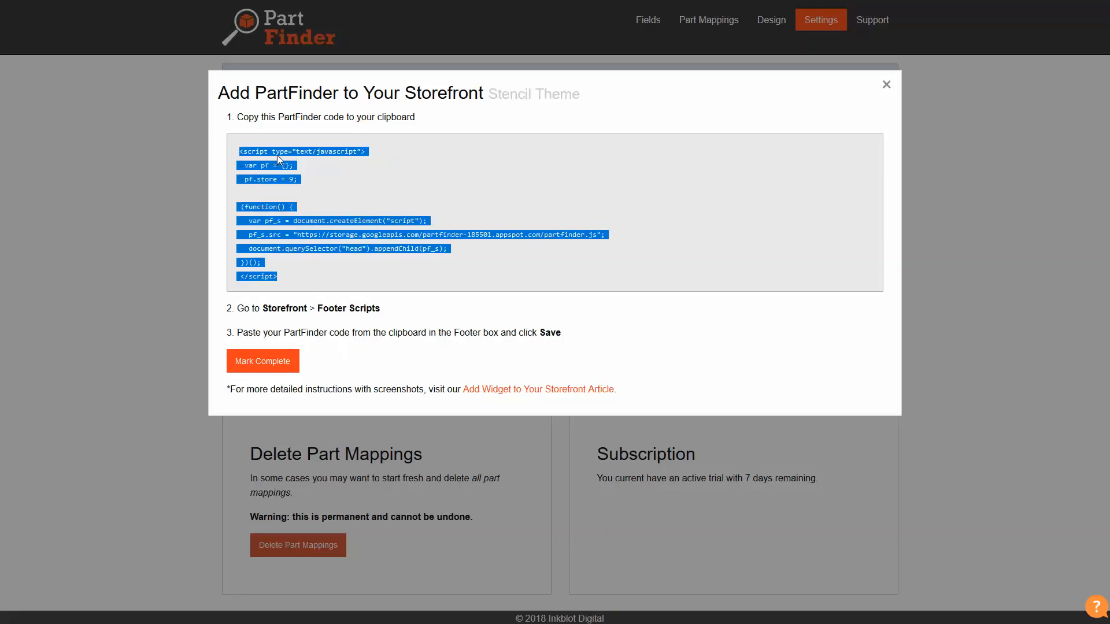
pyautogui.click(371, 189)
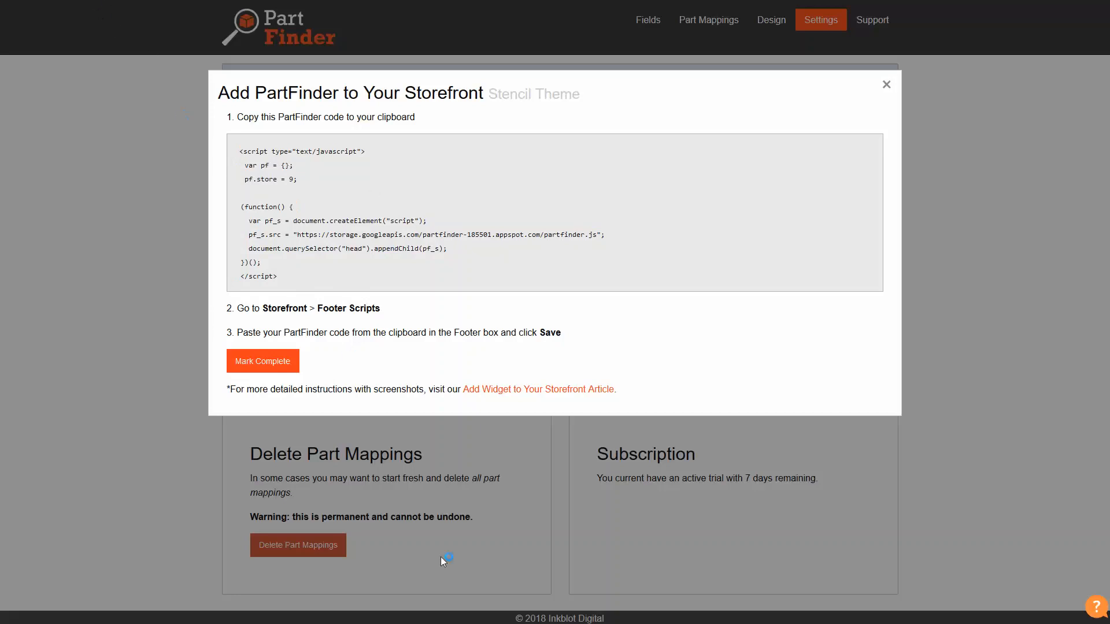
# Switch to BigCommerce, paste the copied script into the storefront footer scripts and save, and mark the widget code task complete in PartFinder
pyautogui.click(445, 623)
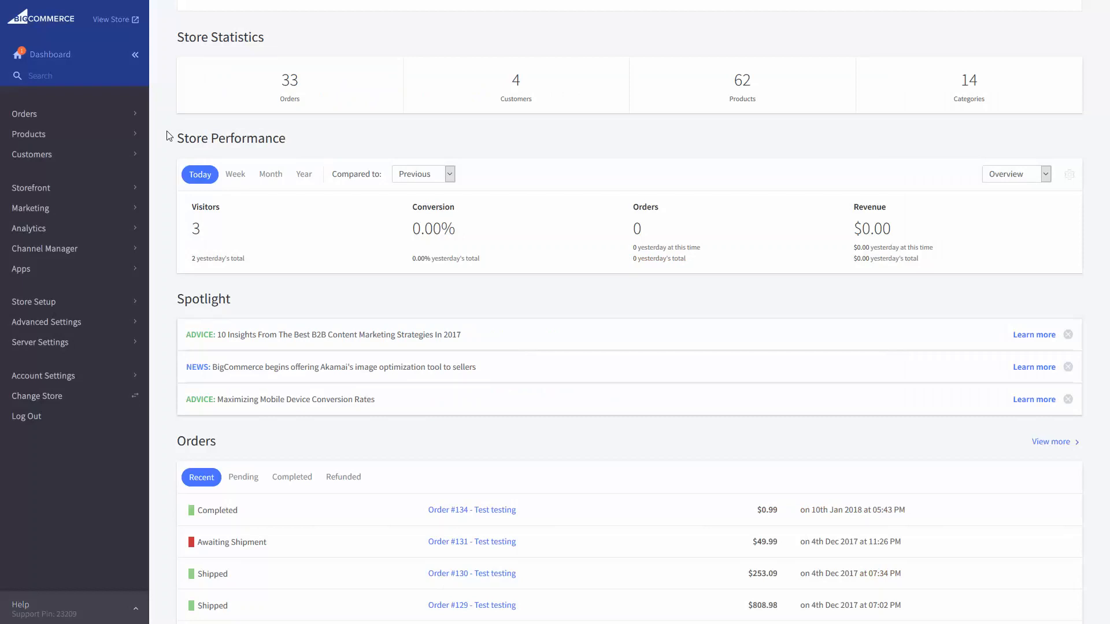
pyautogui.click(92, 193)
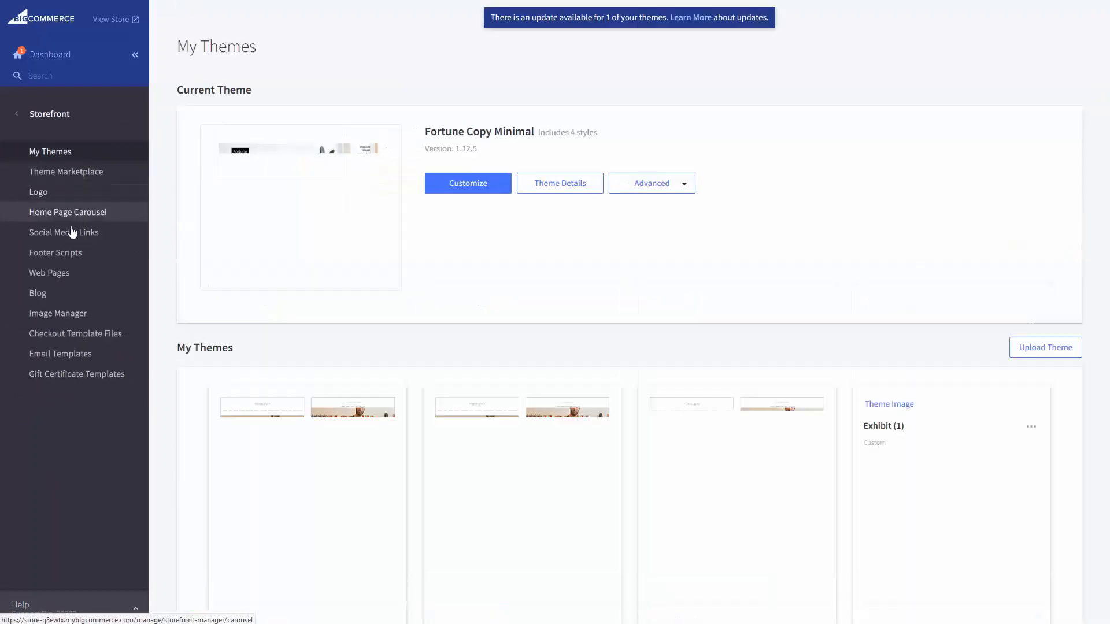
pyautogui.click(66, 260)
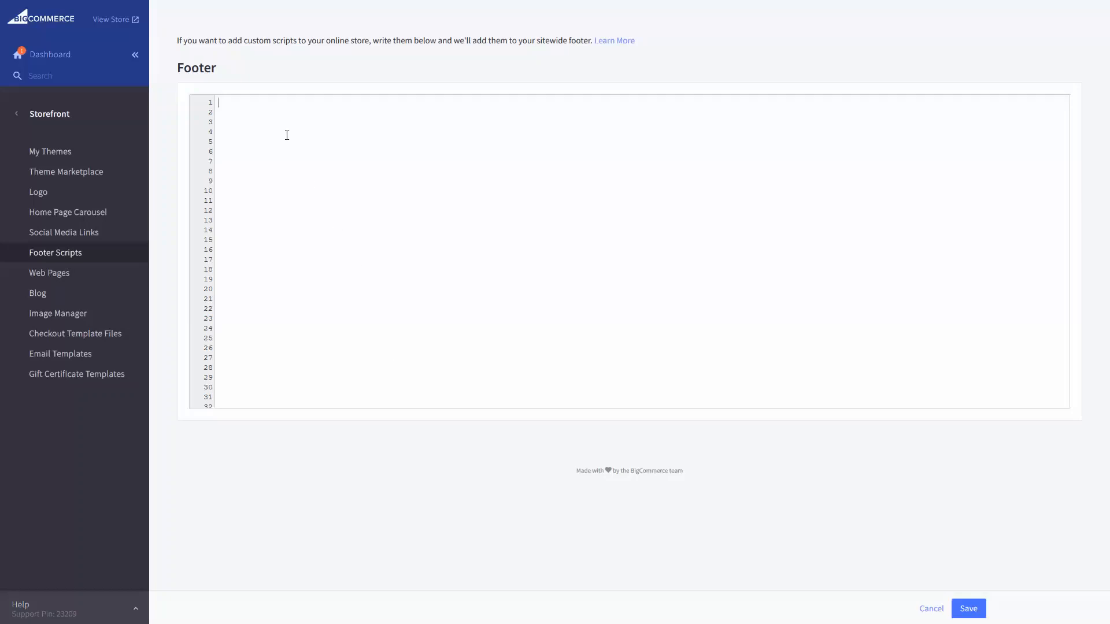
pyautogui.rightClick(255, 120)
pyautogui.click(289, 170)
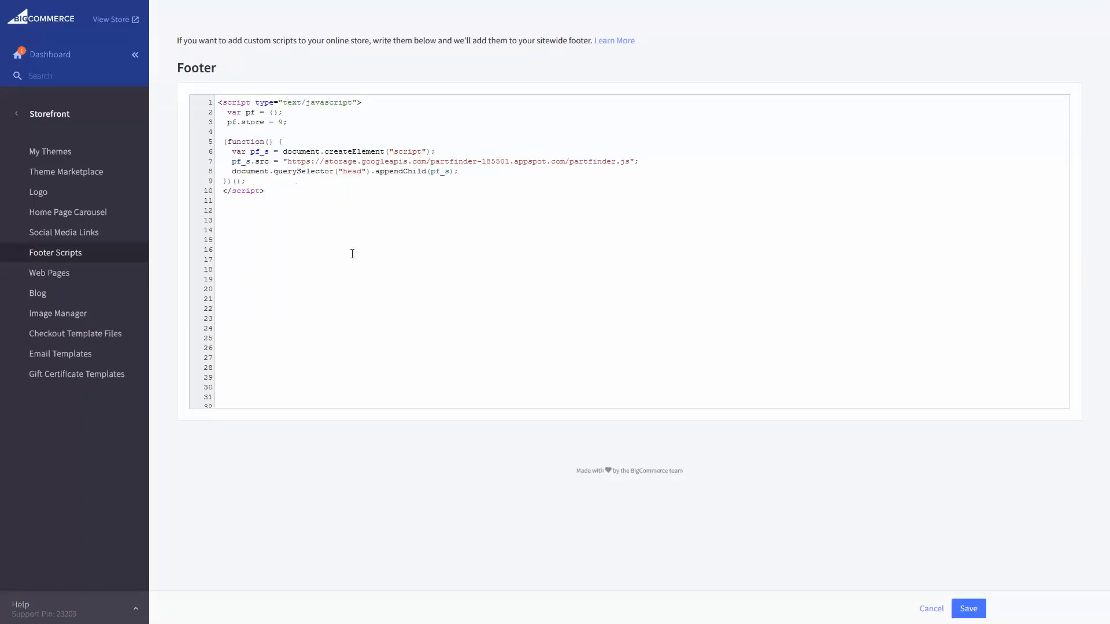
pyautogui.click(981, 612)
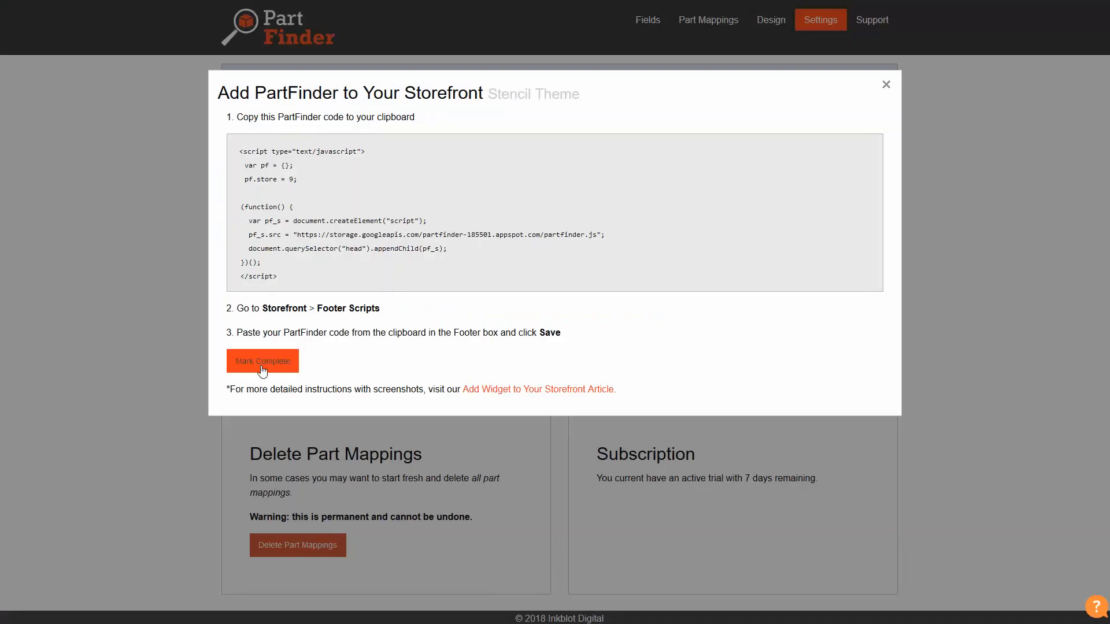
pyautogui.click(262, 363)
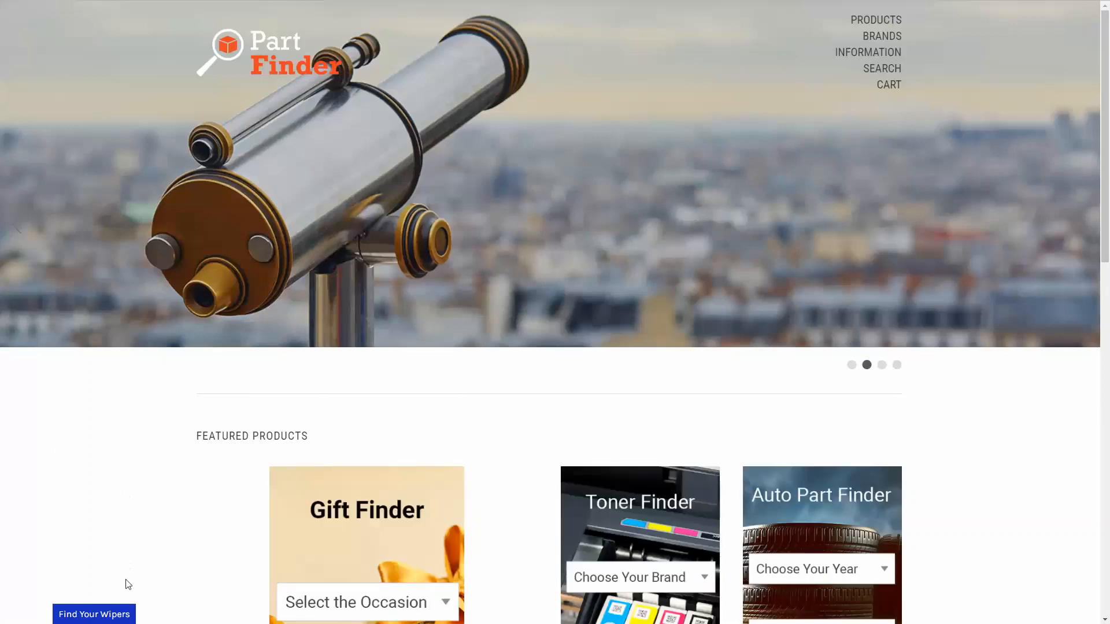
# Test the wiper search widget on the live storefront with Honda, Accord and 2010, and reset the search
pyautogui.click(120, 610)
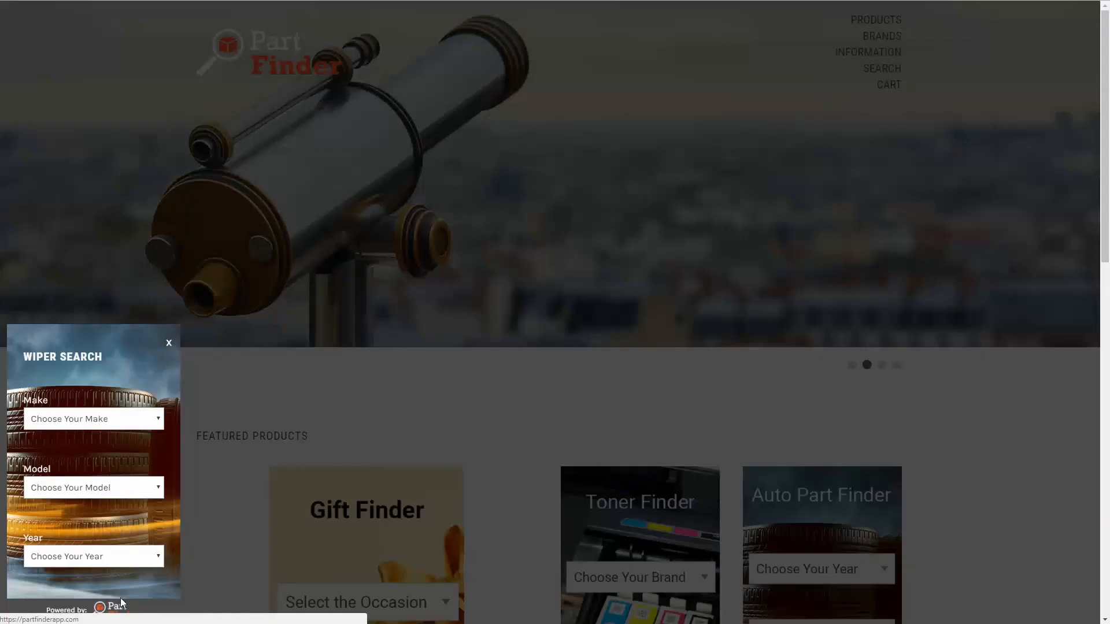
pyautogui.click(110, 423)
pyautogui.click(92, 447)
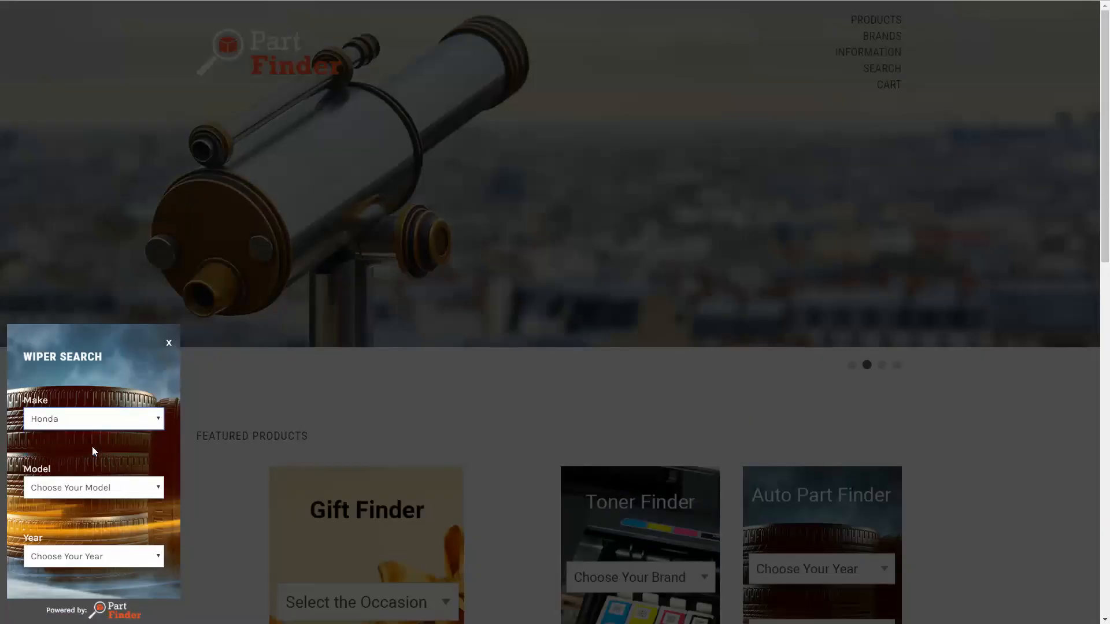
pyautogui.click(86, 488)
pyautogui.click(76, 518)
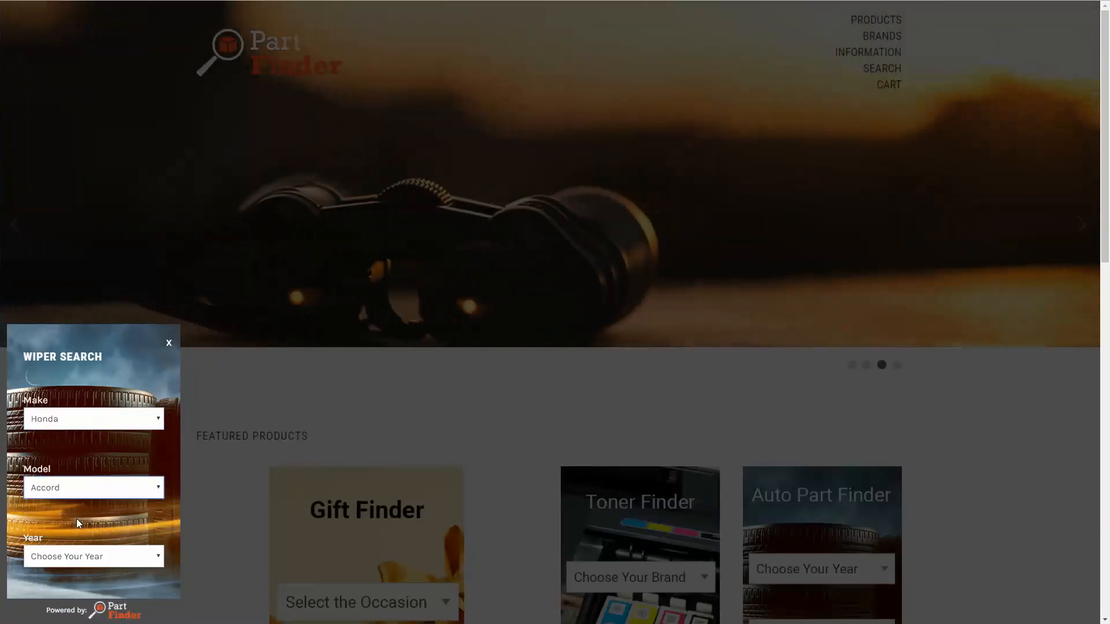
pyautogui.click(75, 555)
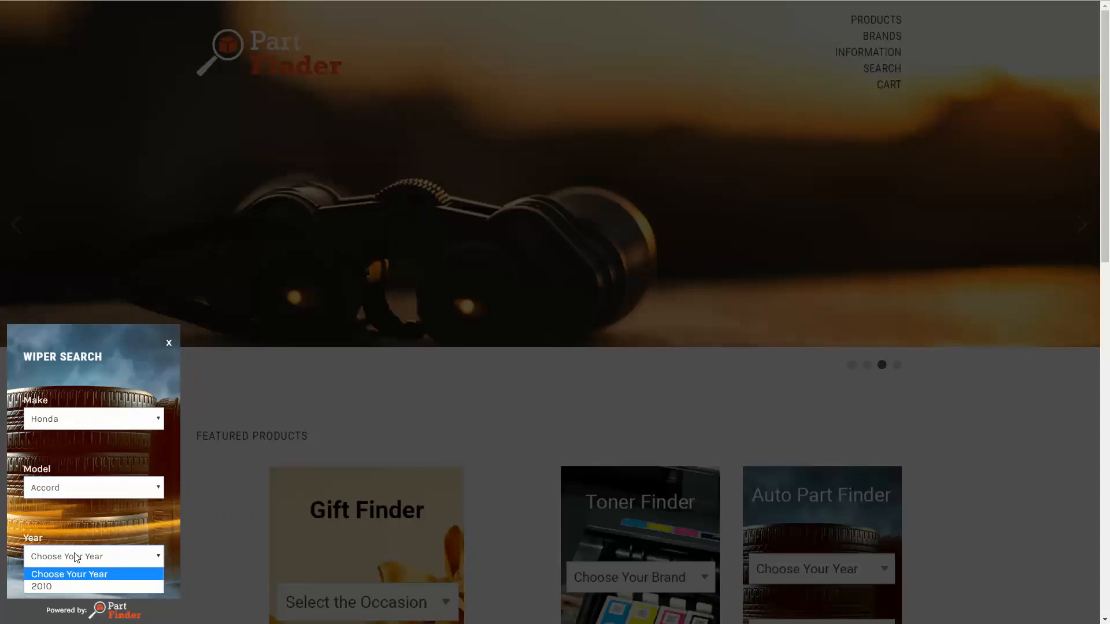
pyautogui.click(70, 591)
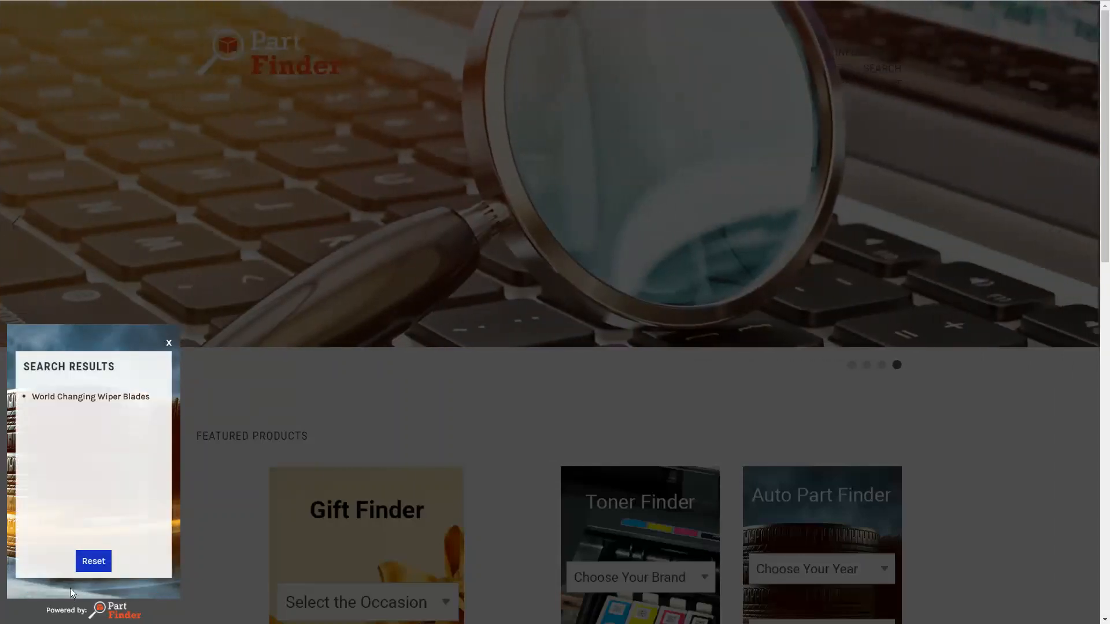
pyautogui.click(94, 563)
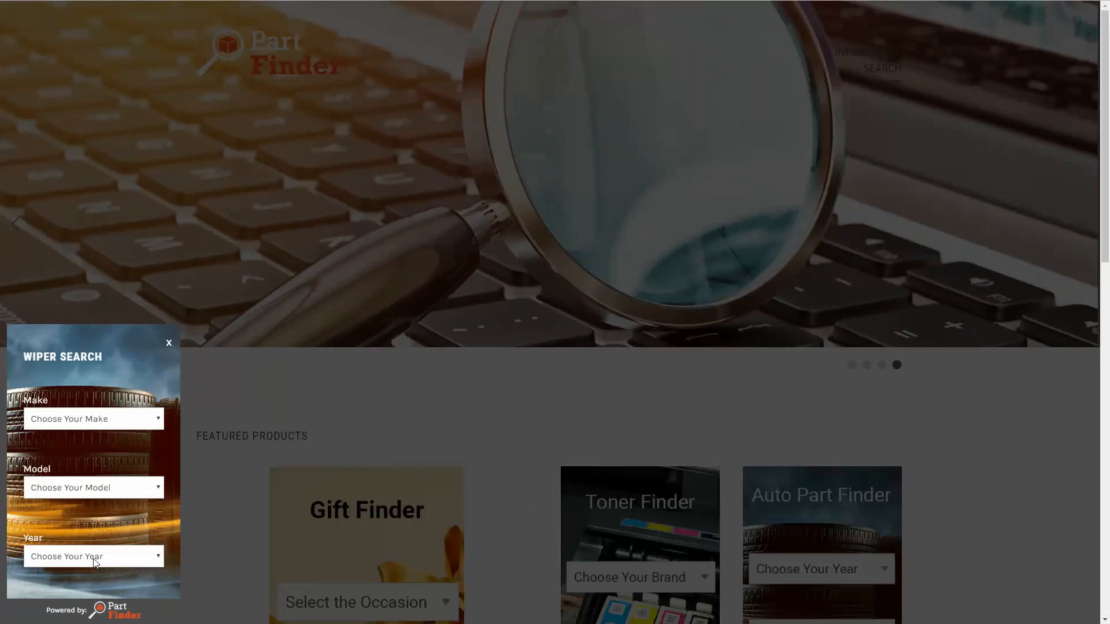